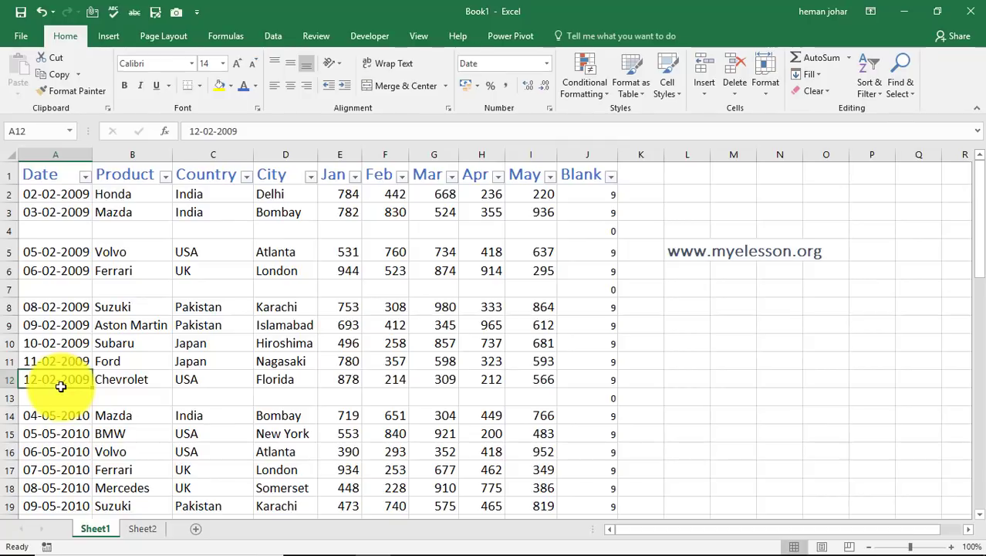
Examine the Date column of Sheet1 for blank rows scattered through the data
key(Down)
key(Down)
key(Down)
key(Down)
key(Down)
key(Down)
key(Down)
key(Down)
key(Down)
key(Down)
key(Down)
key(Down)
key(Down)
key(Down)
key(Down)
key(Down)
key(Down)
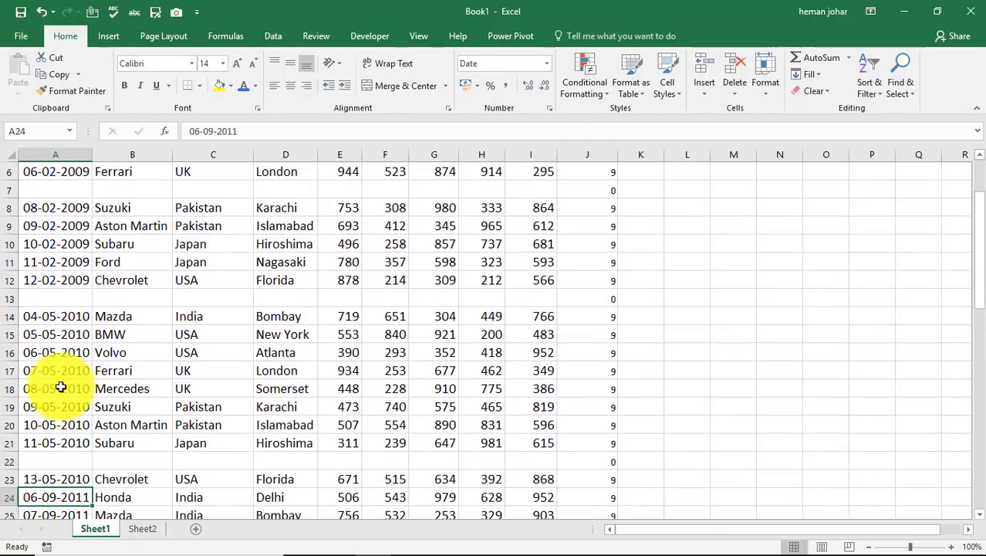
click(77, 370)
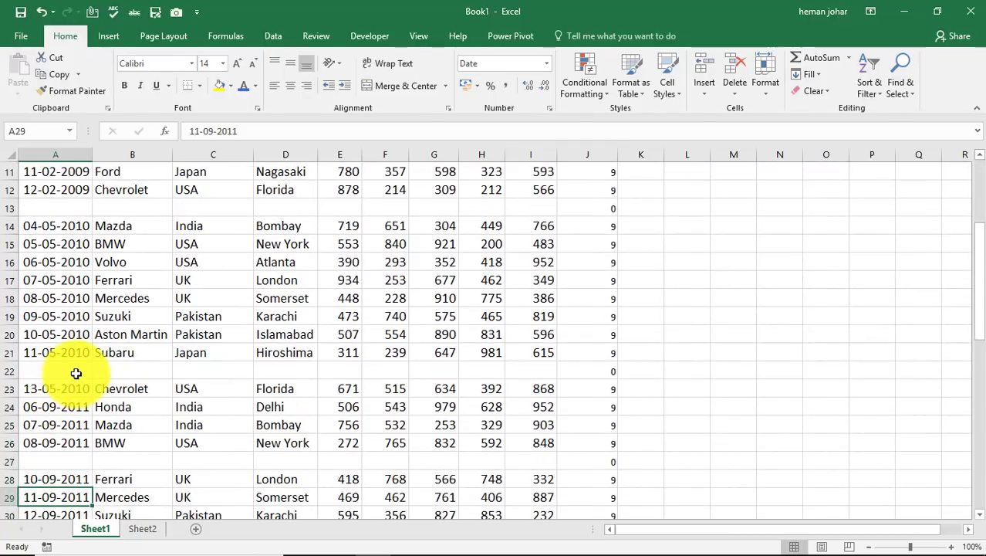
click(60, 464)
key(Up)
key(Up)
key(Up)
key(Up)
key(Up)
key(Up)
key(Up)
key(Up)
key(Up)
key(Up)
key(Up)
key(Up)
key(Up)
key(Up)
key(Up)
key(Up)
key(Up)
key(Up)
key(Up)
key(Up)
key(Up)
key(Up)
key(Up)
key(Up)
key(Up)
key(Up)
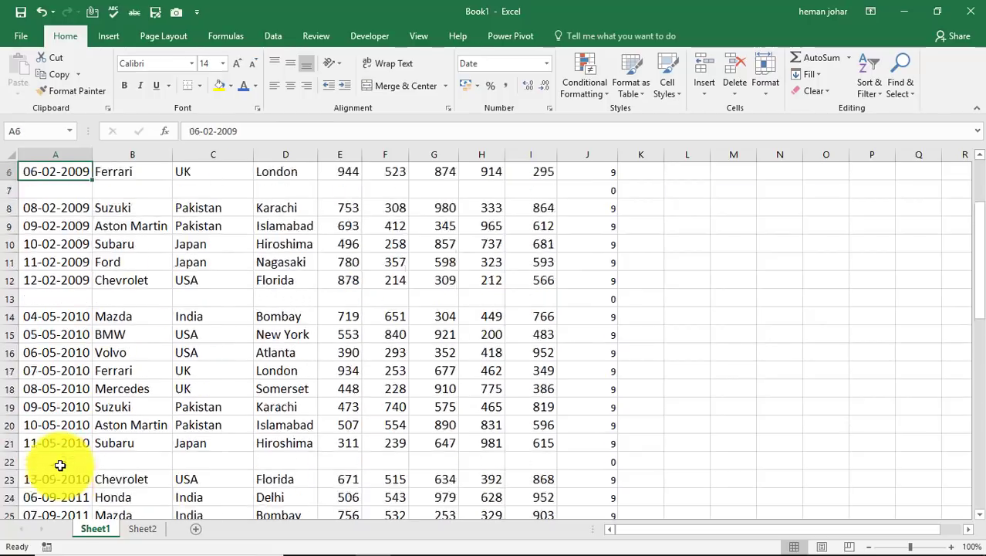
key(Down)
key(Down)
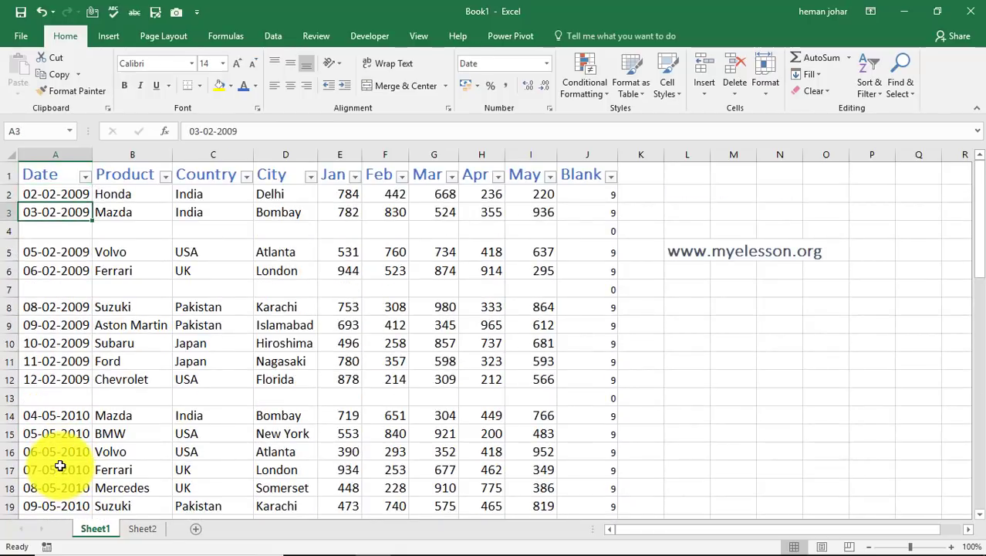
Filter the Blank column in Sheet1 to show only the rows with the value 0
click(611, 177)
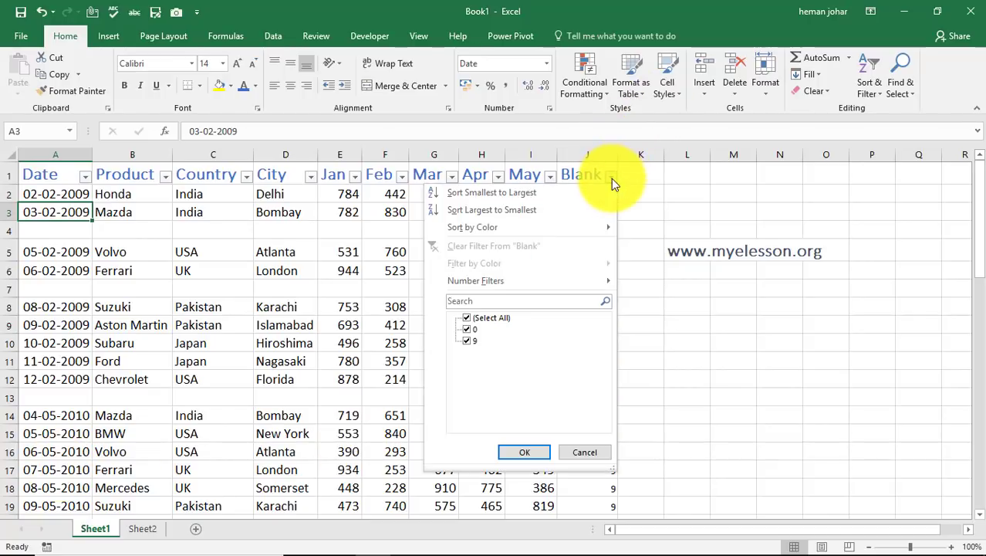
click(472, 318)
click(467, 329)
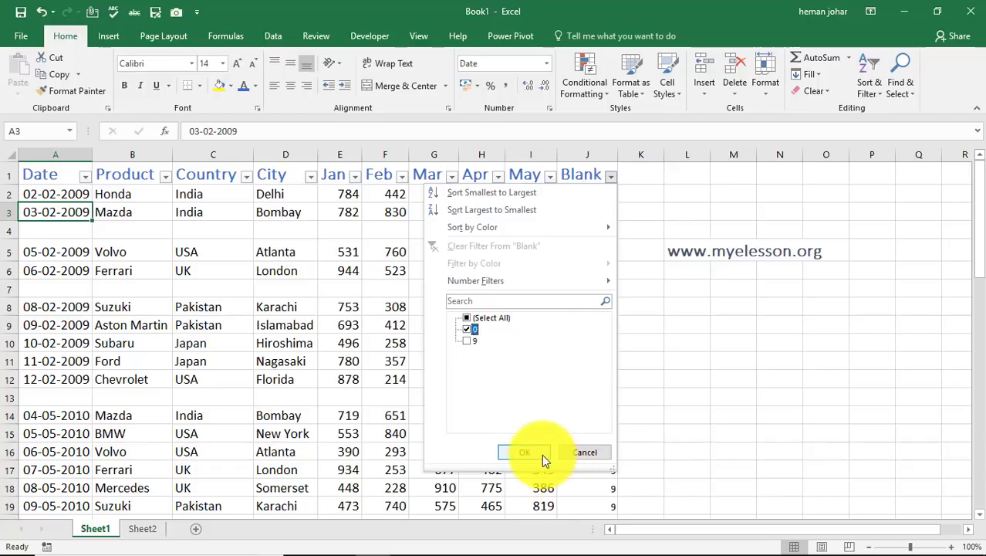
click(535, 453)
Select all the filtered empty rows from row 4 to row 49 and delete them
key(Down)
key(shift+space)
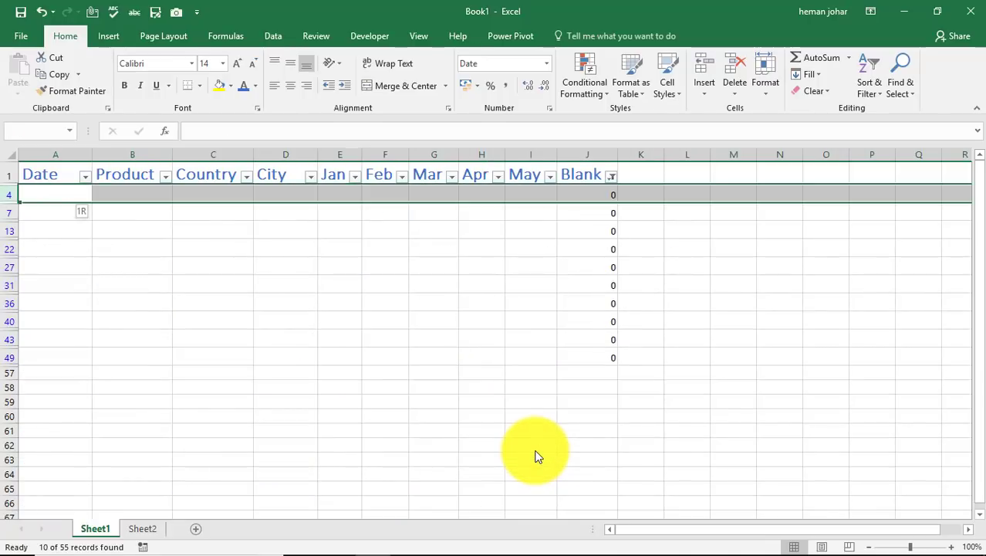
key(shift+Down)
key(shift+Down)
key(shift+Down)
key(shift+Down)
key(shift+Down)
key(shift+Down)
key(shift+Down)
key(shift+Down)
key(shift+Down)
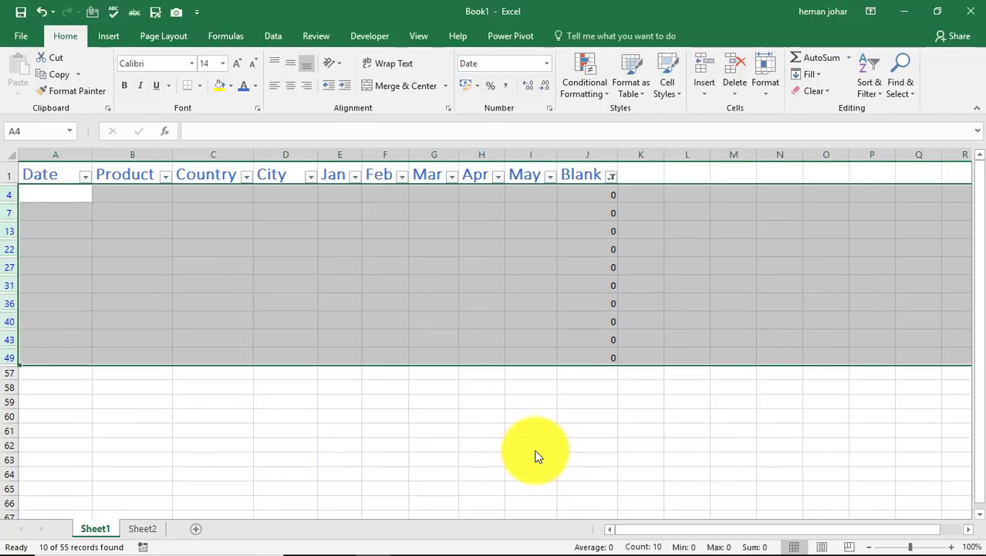
key(ctrl+minus)
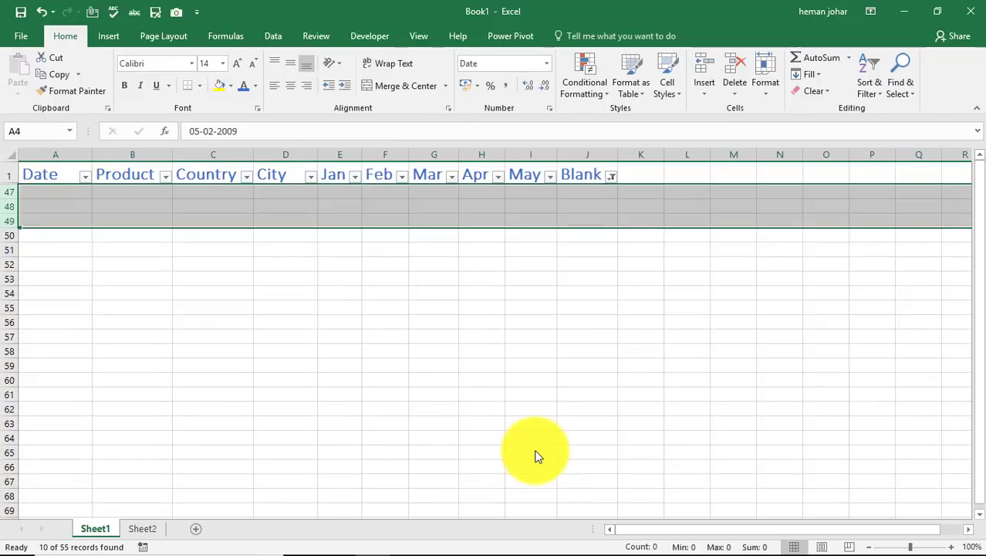
Reset the Blank column filter to Select All so every remaining record is shown
click(610, 182)
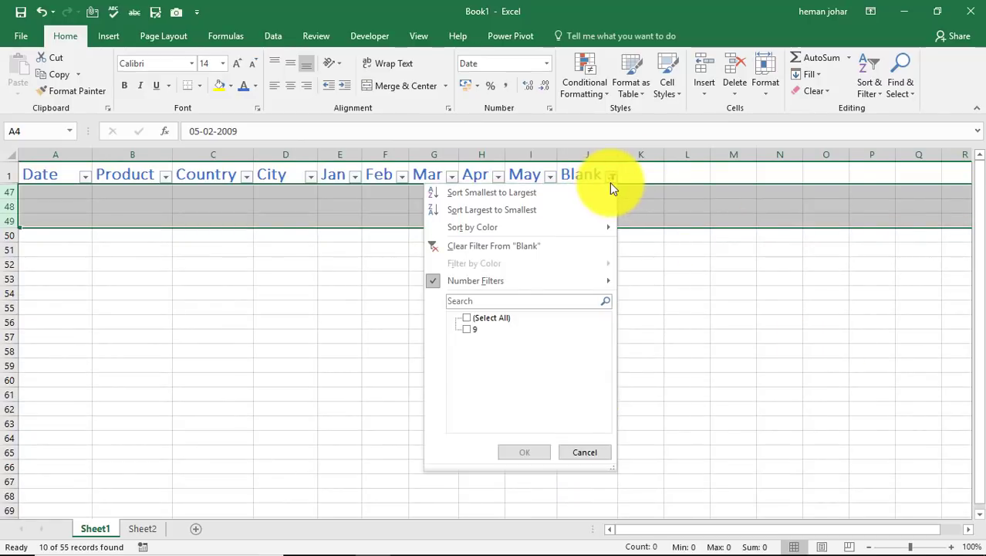
click(481, 317)
click(536, 451)
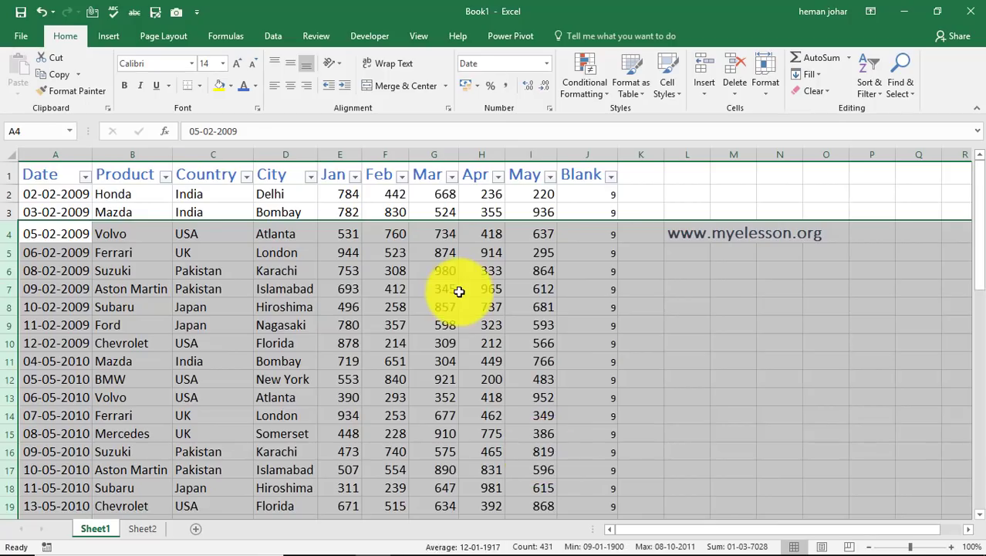
Check the whole Sheet1 list down to its last record for leftover blank rows
click(459, 291)
key(Down)
key(Down)
key(Down)
key(Down)
key(Down)
key(Down)
key(Down)
key(Down)
key(Down)
key(Down)
key(Down)
key(Down)
key(Down)
key(Down)
key(Down)
key(Down)
key(Down)
key(Down)
key(Down)
key(Down)
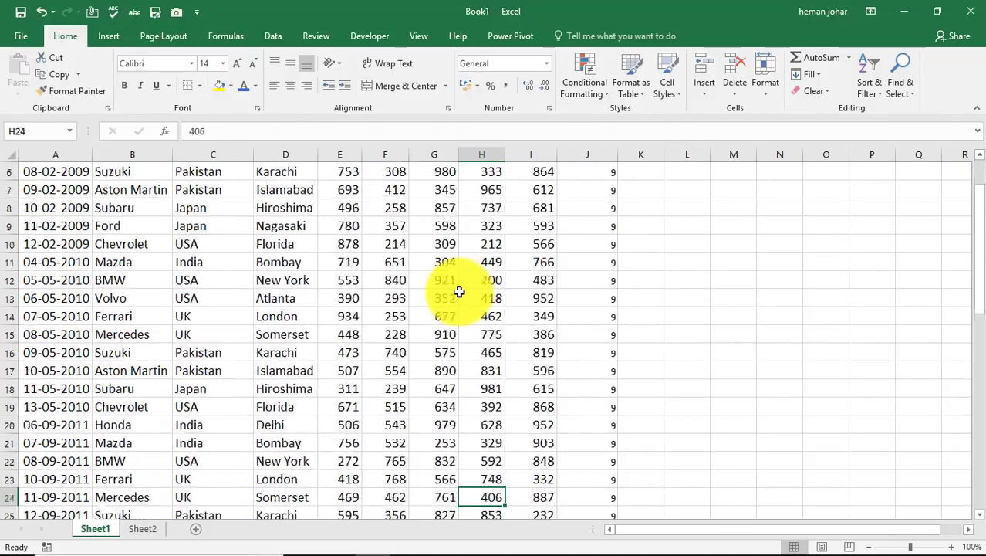
key(Down)
key(Down)
key(Down)
key(Down)
key(Down)
key(Down)
key(Down)
key(Down)
key(Down)
key(Down)
key(Down)
key(Down)
key(Down)
key(Down)
key(Down)
key(Down)
key(Down)
key(Down)
key(Down)
key(Down)
key(Up)
key(Up)
key(Up)
key(Up)
key(Up)
key(Up)
key(Up)
key(Up)
key(Up)
key(Up)
key(Up)
key(Up)
key(Up)
key(Up)
key(Up)
key(Up)
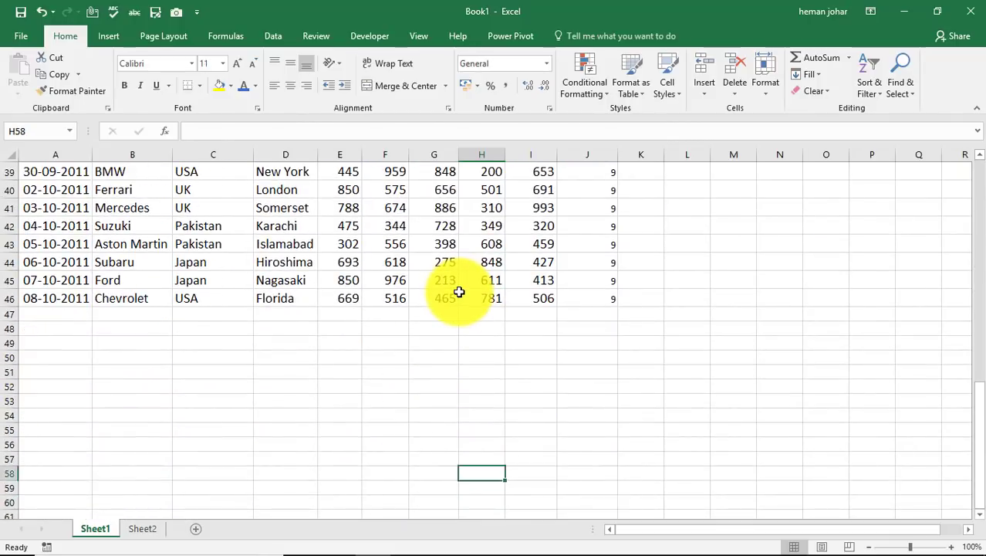
key(Up)
key(Up)
key(Up)
key(Up)
key(Up)
key(Up)
key(Up)
key(Up)
key(Up)
key(Up)
key(Up)
key(Up)
key(Up)
key(Up)
key(Up)
key(Up)
key(Up)
key(Up)
key(Up)
key(Up)
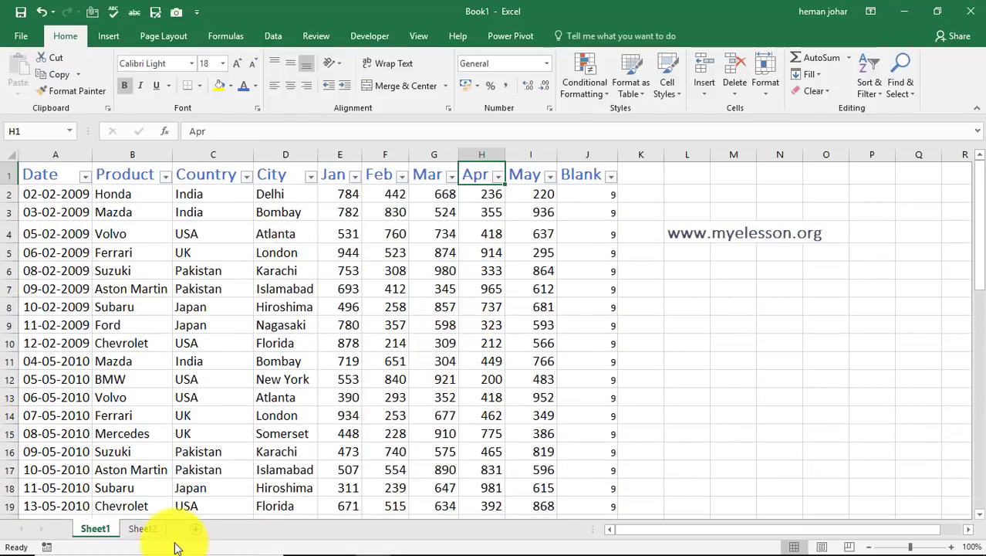
Switch to Sheet2 and auto-fit the Date column so its dates display in full
click(145, 529)
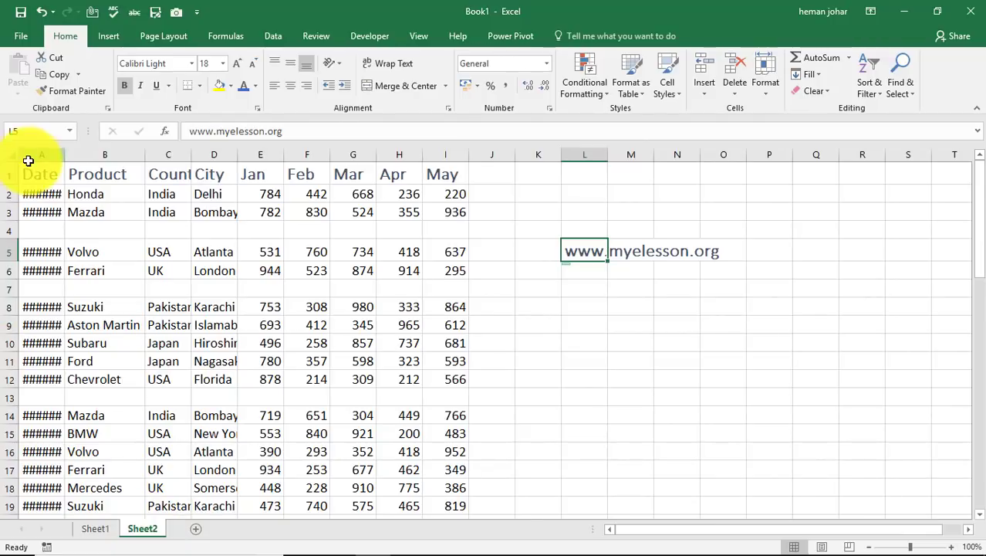
double_click(66, 155)
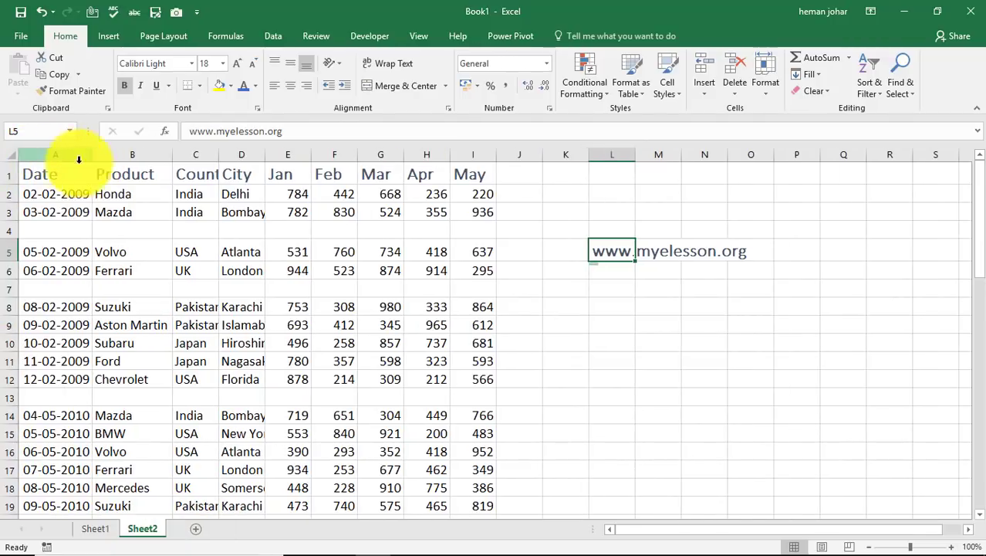
click(51, 229)
Compare with Sheet1, and examine the Sheet2 list for blank rows from its header to its last records
click(95, 529)
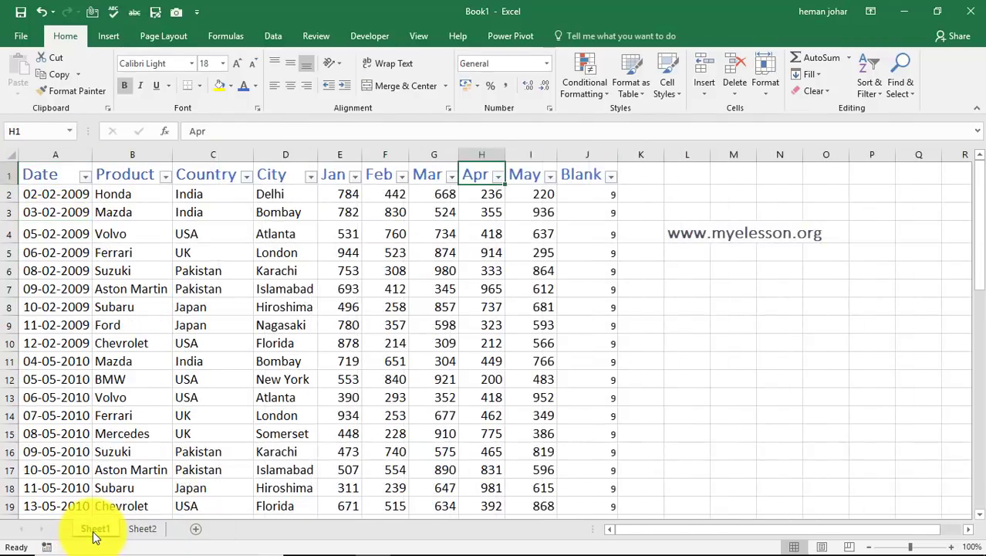
click(144, 529)
key(ctrl+Down)
key(ctrl+Down)
key(ctrl+Down)
key(ctrl+Down)
key(ctrl+Down)
key(ctrl+Down)
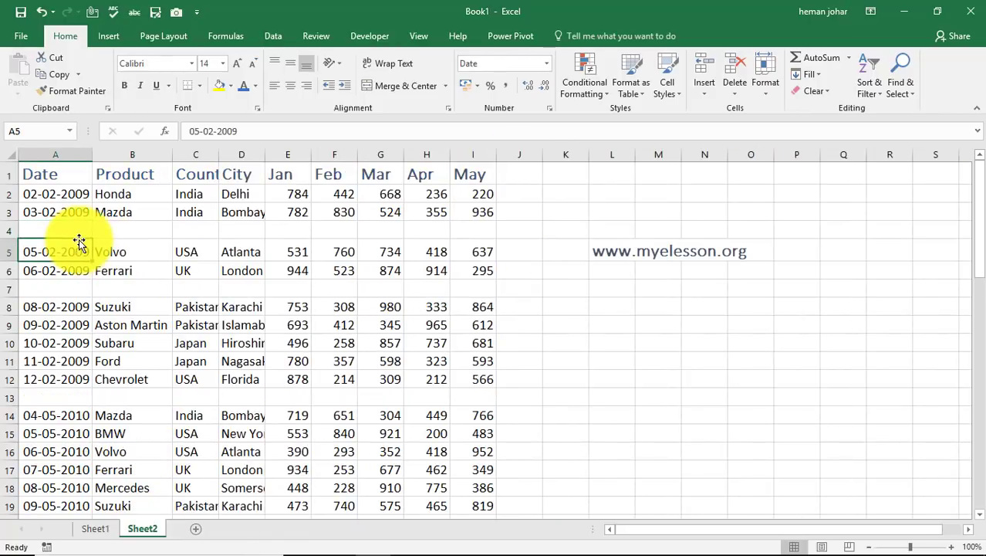
key(ctrl+Down)
key(ctrl+Down)
key(ctrl+Down)
key(ctrl+Down)
key(ctrl+Down)
key(ctrl+Down)
key(ctrl+Down)
key(ctrl+Down)
key(ctrl+Down)
key(ctrl+Down)
key(ctrl+Down)
key(ctrl+Down)
key(ctrl+Down)
key(ctrl+Down)
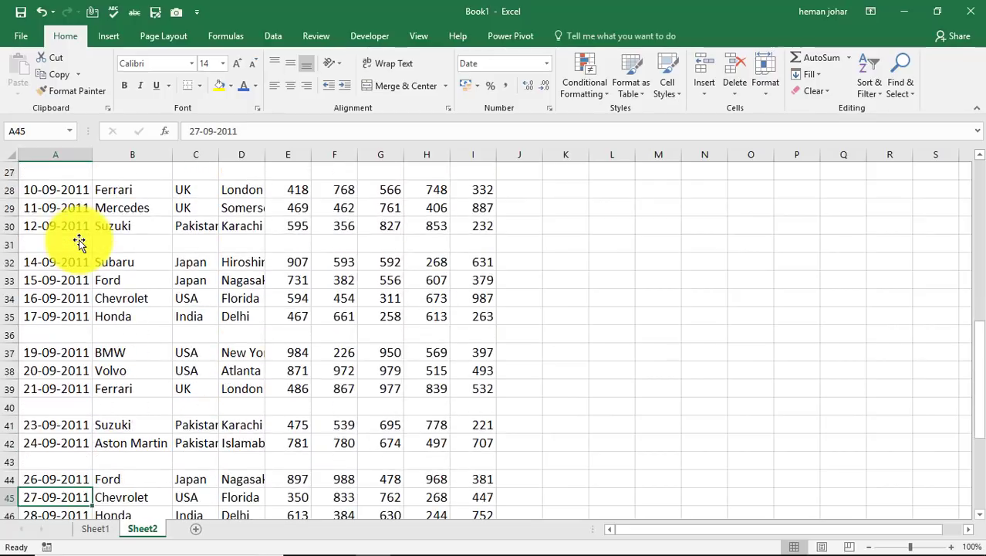
key(Down)
key(Down)
key(Down)
key(Down)
key(Down)
key(Down)
key(Down)
key(Down)
key(Down)
key(Down)
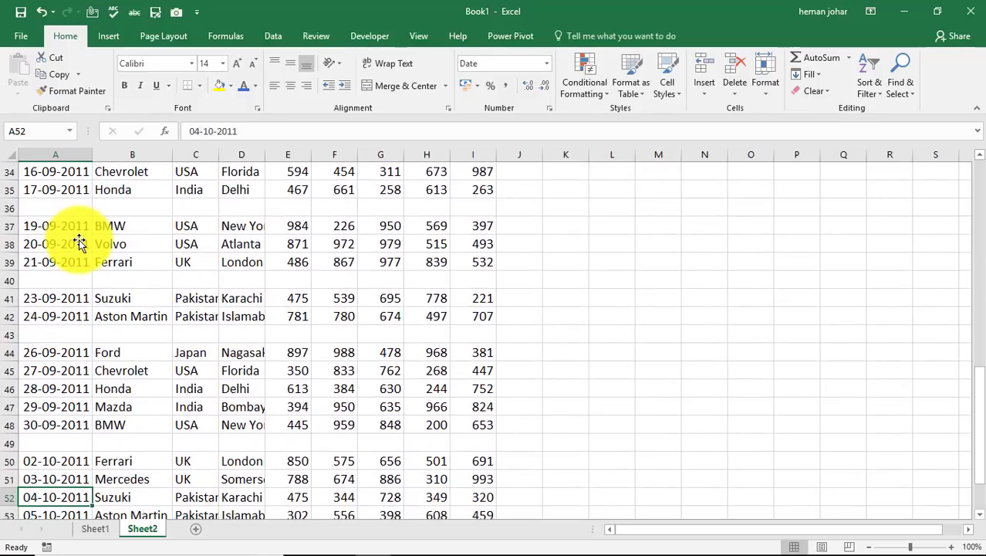
key(ctrl+Up)
key(ctrl+Up)
key(ctrl+Up)
key(ctrl+Up)
key(ctrl+Up)
key(ctrl+Up)
key(ctrl+Up)
key(ctrl+Up)
key(ctrl+Up)
key(ctrl+Up)
key(ctrl+Up)
key(ctrl+Up)
key(ctrl+Up)
key(ctrl+Up)
key(ctrl+Up)
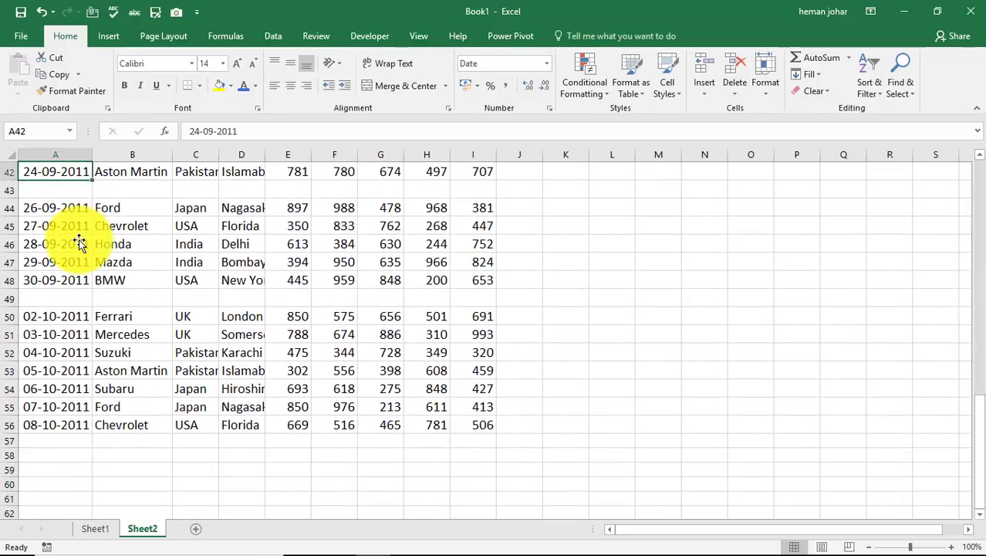
key(Up)
key(Up)
key(Up)
key(Up)
key(Up)
key(Up)
key(Up)
key(Up)
key(Up)
key(Up)
key(Up)
key(Up)
key(Up)
key(Up)
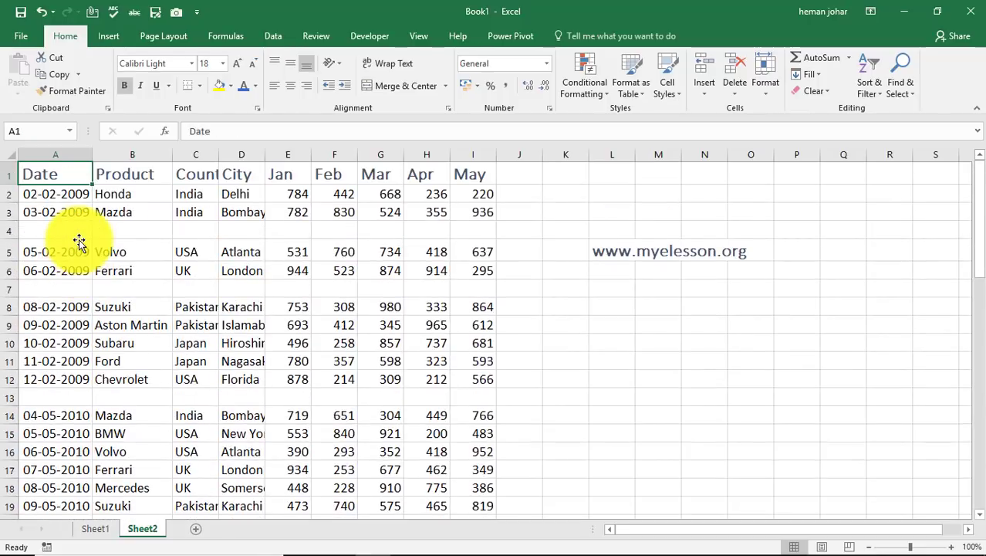
Add the header "Blank" in cell J1, next to the May column of Sheet2
key(Right)
key(Right)
key(Right)
key(Right)
key(Right)
key(Right)
key(Right)
key(Right)
key(Right)
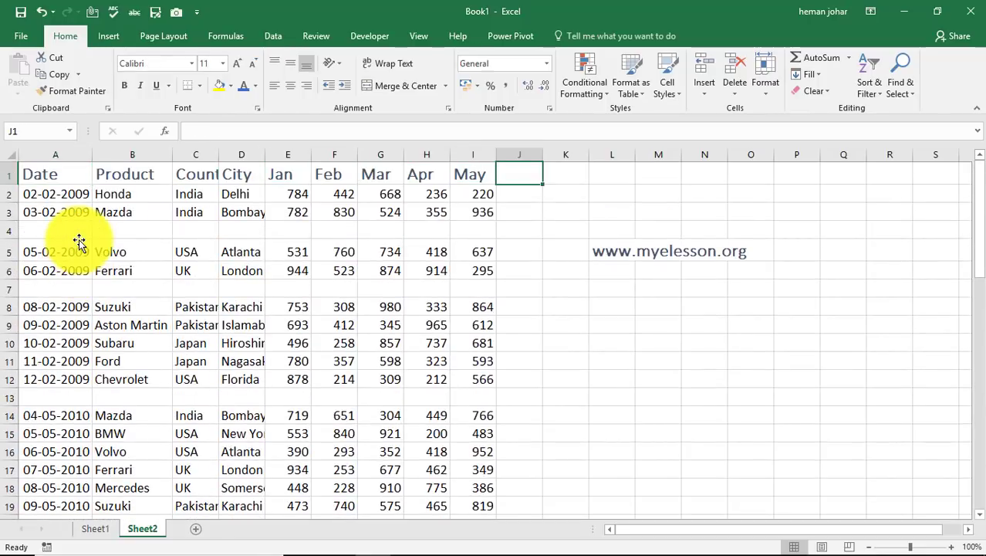
text(Blank)
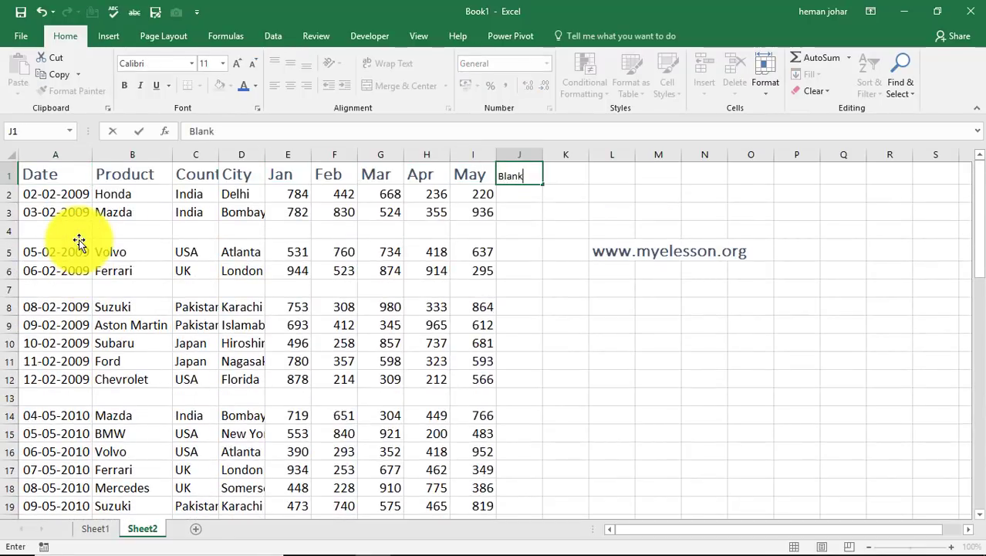
key(Return)
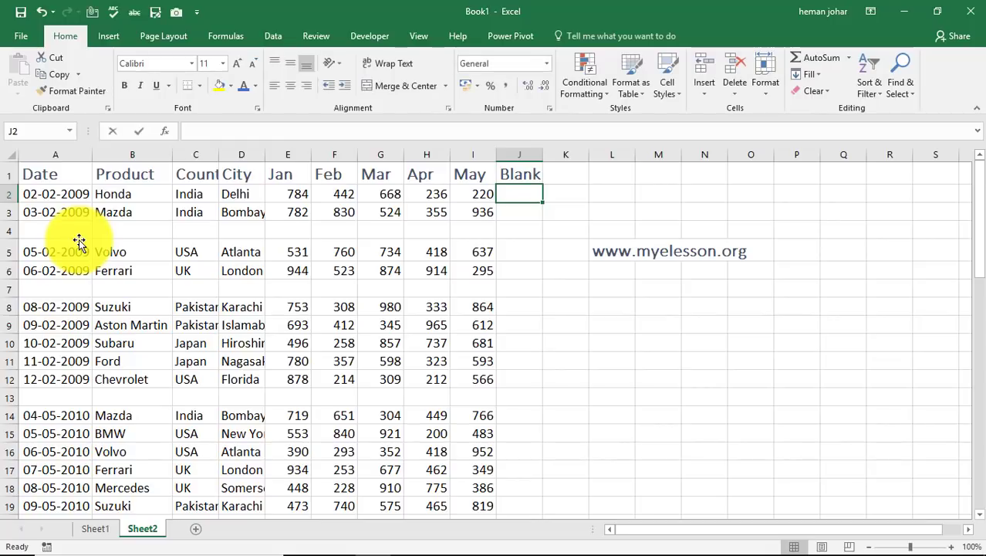
Enter a COUNTA formula in J2 that counts the non-empty cells in A2:I2
text(=counta)
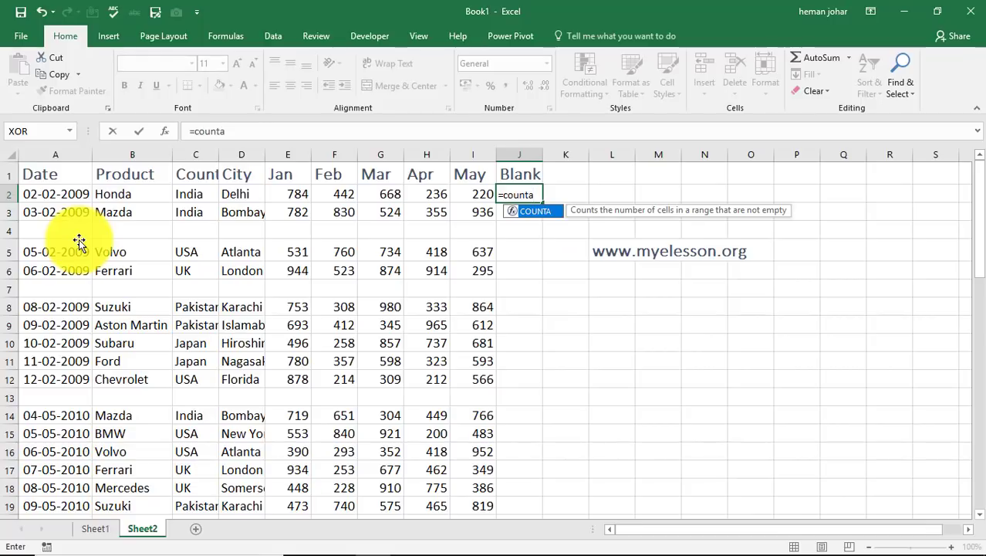
key(Tab)
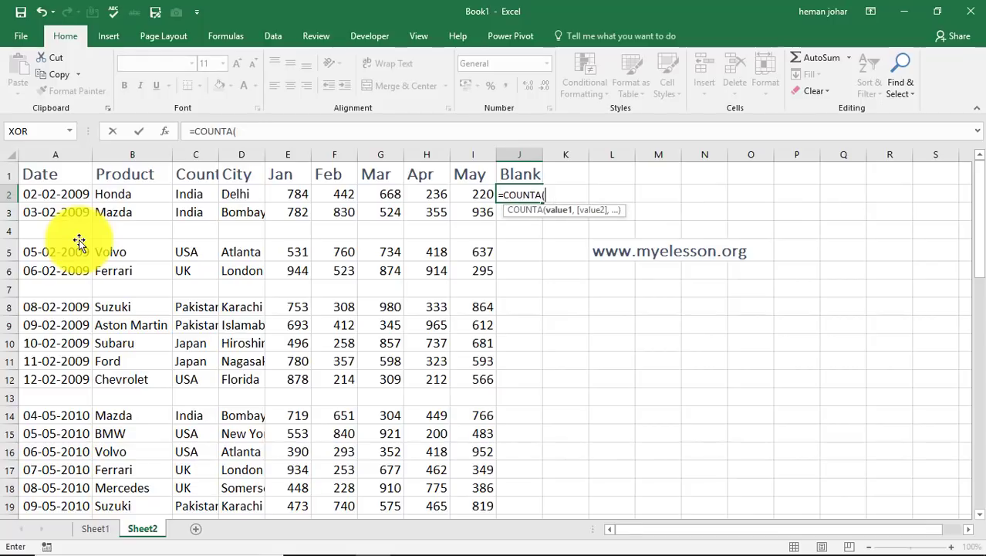
key(Left)
key(shift+Left)
key(shift+Left)
key(shift+Left)
key(shift+Left)
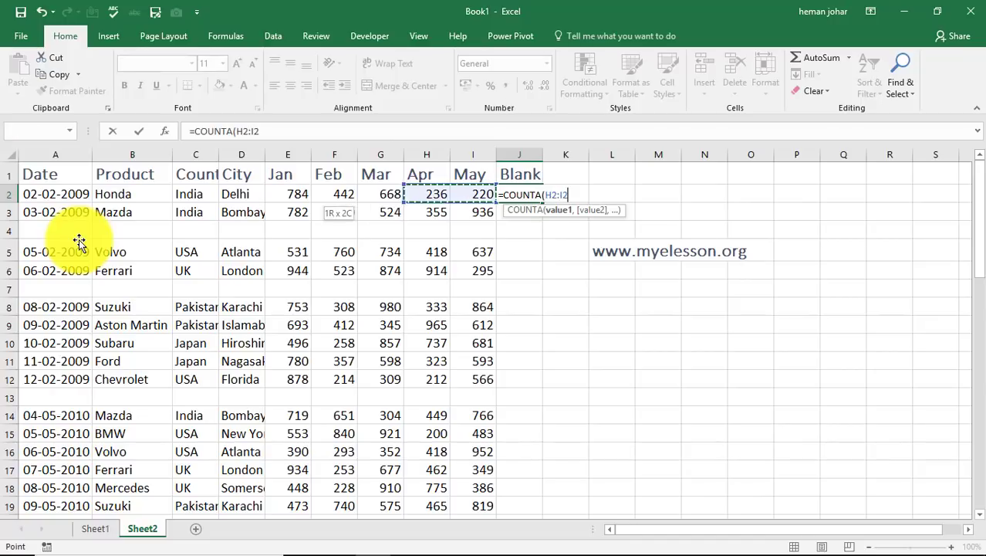
key(shift+Left)
key(shift+Left)
key(shift+Left)
key(shift+Left)
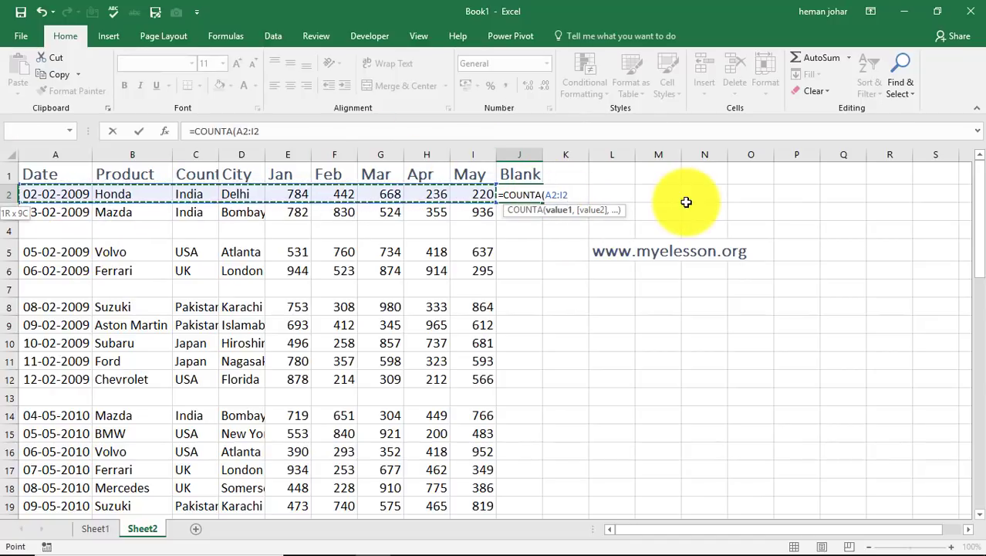
key(Return)
key(Up)
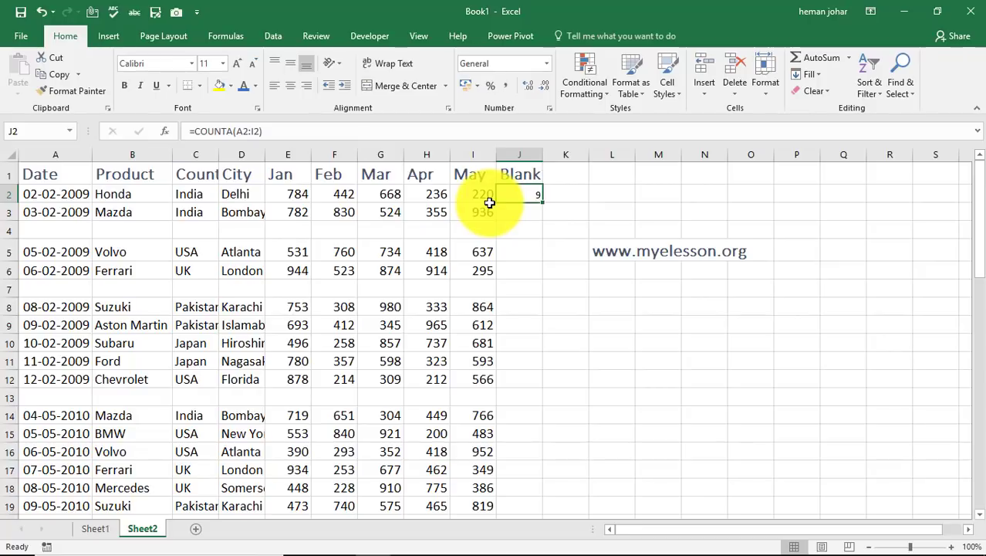
Copy the COUNTA formula from J2 into J3:J56, down to the last record
key(Down)
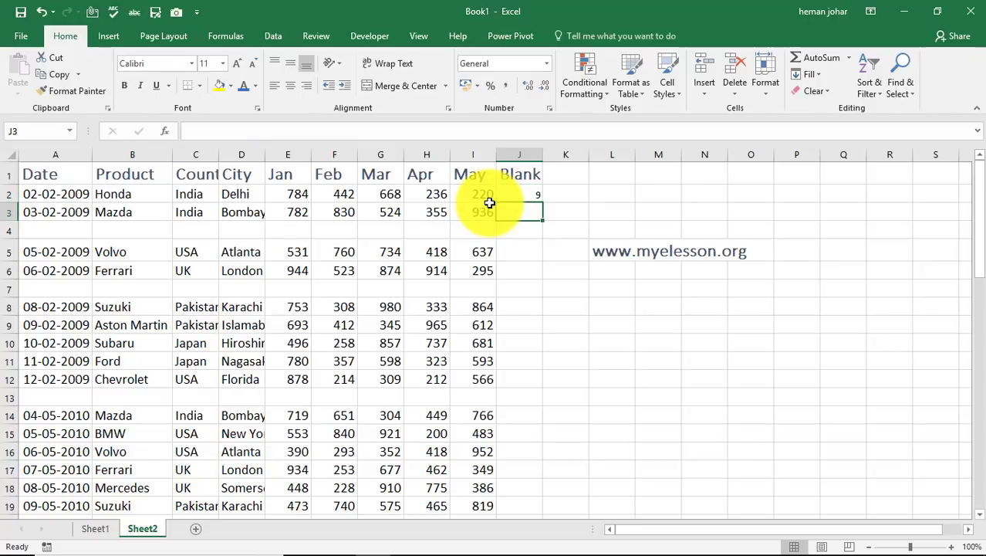
key(Up)
key(ctrl+c)
key(Down)
key(shift+Down)
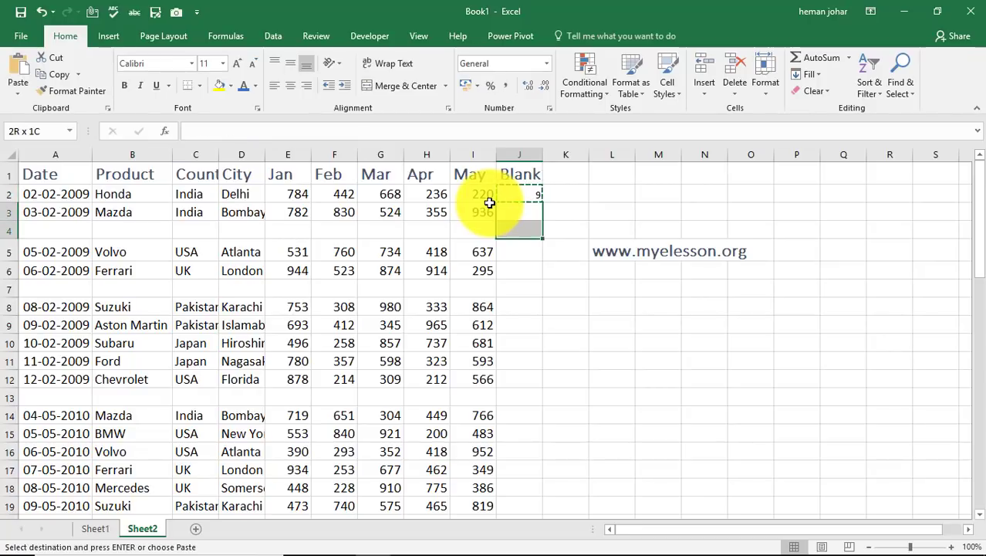
key(shift+Down)
key(shift+Down)
key(shift+Down)
key(shift+Down)
key(shift+Down)
key(shift+Down)
key(shift+Down)
key(shift+Down)
key(shift+Down)
key(shift+Down)
key(shift+Down)
key(shift+Down)
key(shift+Down)
key(shift+Down)
key(shift+Down)
key(shift+Down)
key(shift+Down)
key(shift+Down)
key(shift+Down)
key(shift+Down)
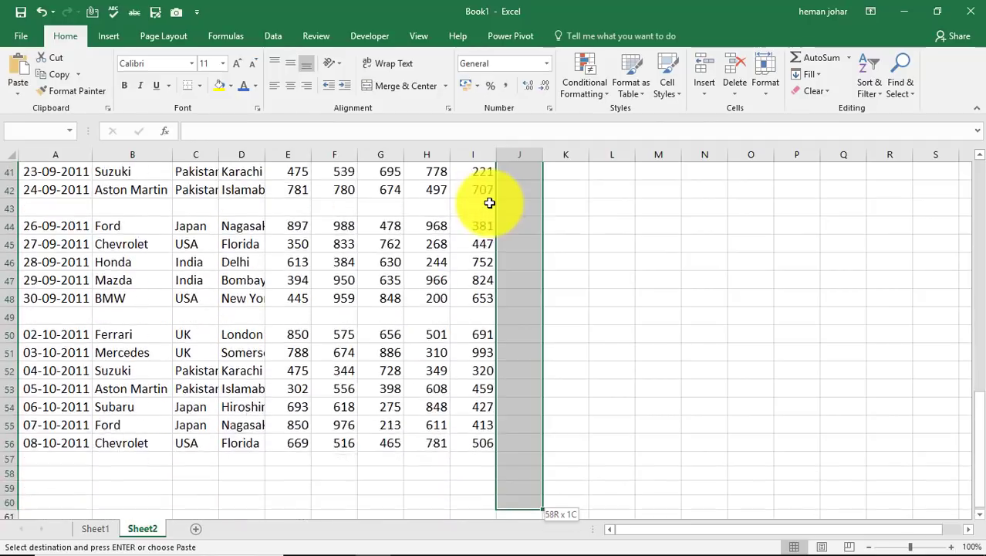
key(shift+Down)
key(shift+Down)
key(shift+Down)
key(shift+Down)
key(shift+Down)
key(shift+Up)
key(shift+Up)
key(shift+Up)
key(shift+Up)
key(shift+Up)
key(shift+Up)
key(shift+Up)
key(shift+Up)
key(shift+Up)
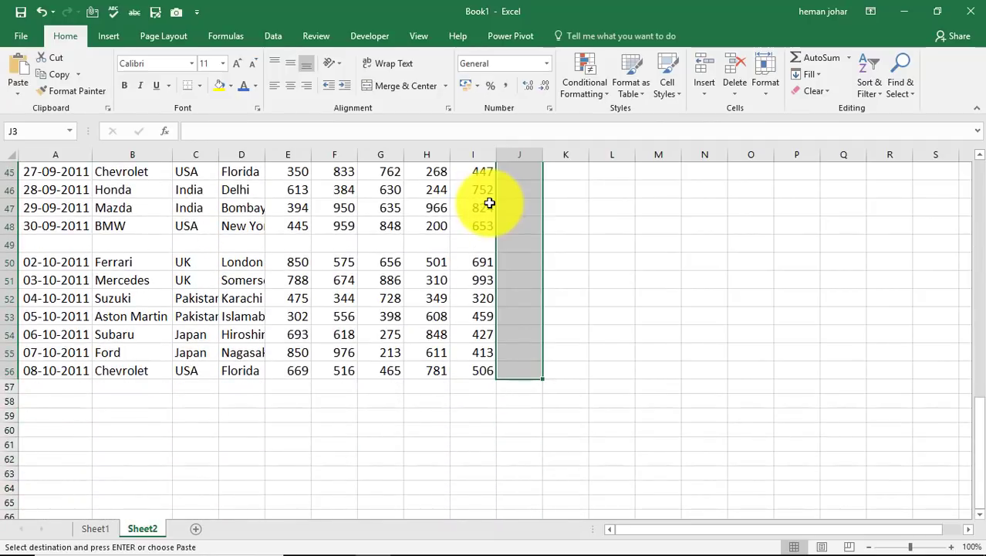
key(ctrl+v)
key(Up)
key(Left)
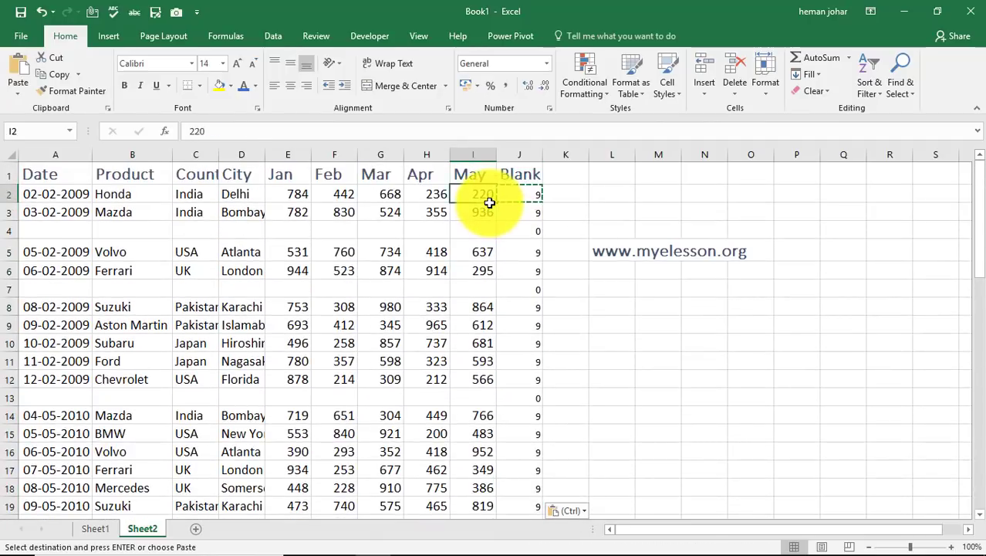
Copy the cell formatting of I2 onto the COUNTA results in J2:J56
key(Escape)
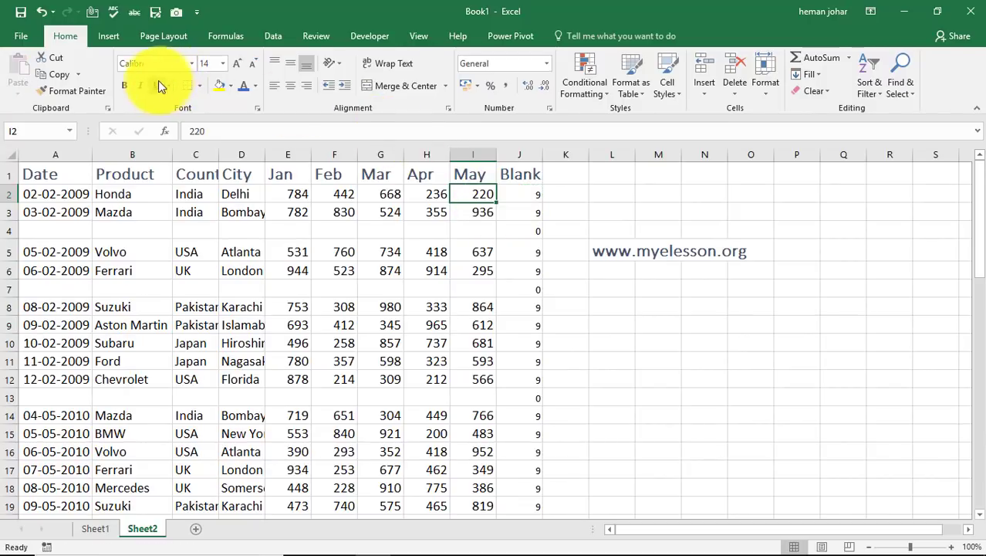
click(99, 91)
mouse_move(521, 189)
mouse_down()
mouse_move(511, 537)
mouse_move(516, 483)
mouse_move(524, 544)
mouse_move(526, 431)
mouse_up()
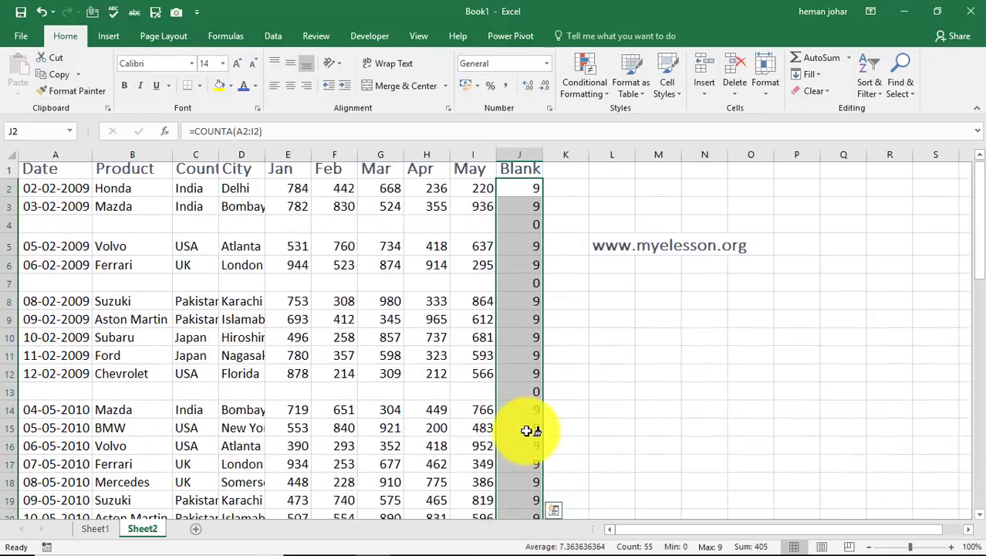
Enter 258 in cell F4 of a blank row to test the COUNTA result in J4, and clear F4 again
key(Up)
key(Down)
key(Down)
key(Down)
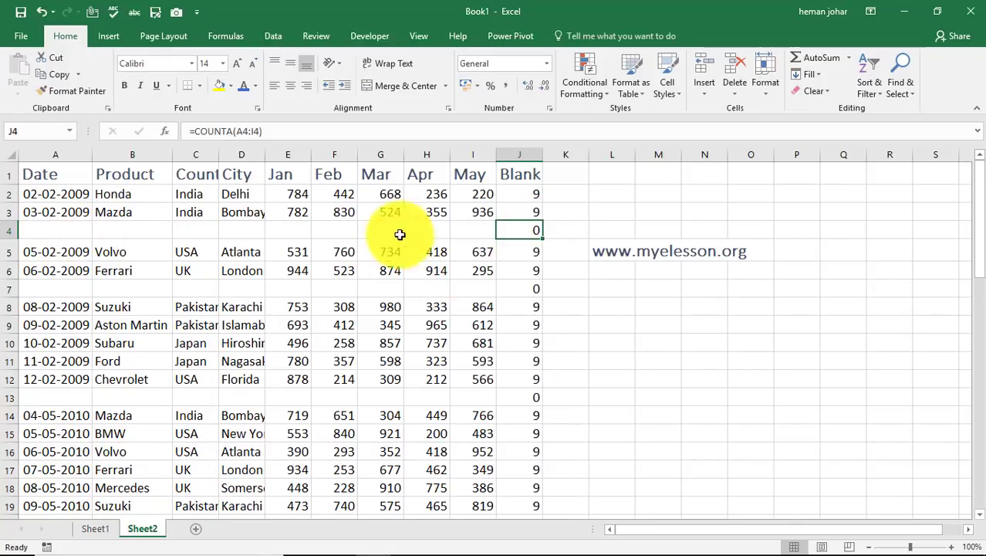
click(346, 230)
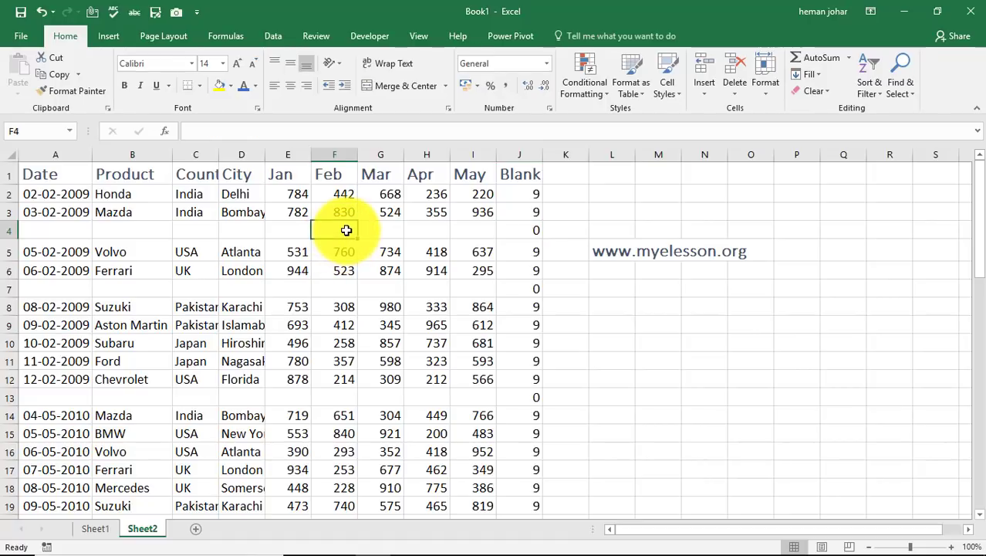
text(258)
key(Return)
click(348, 227)
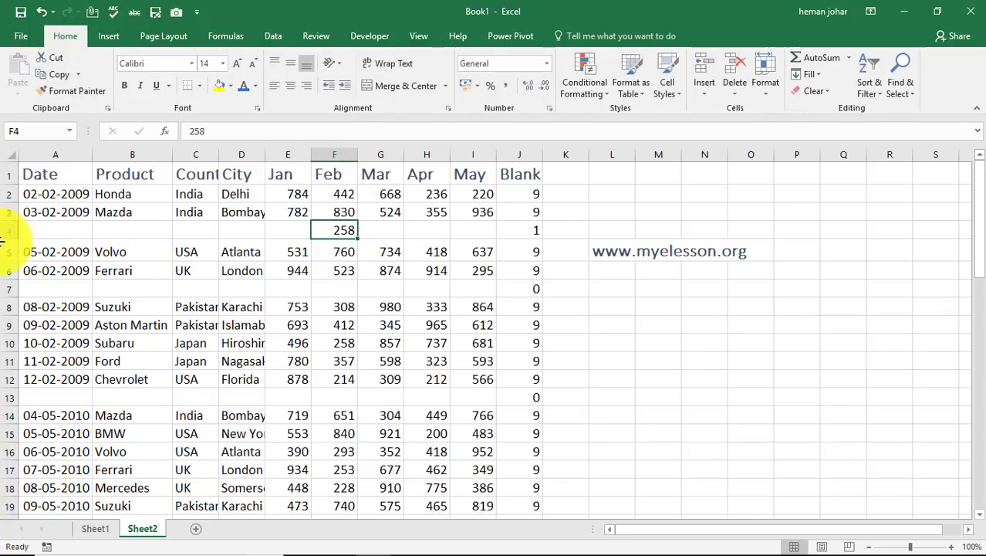
click(517, 237)
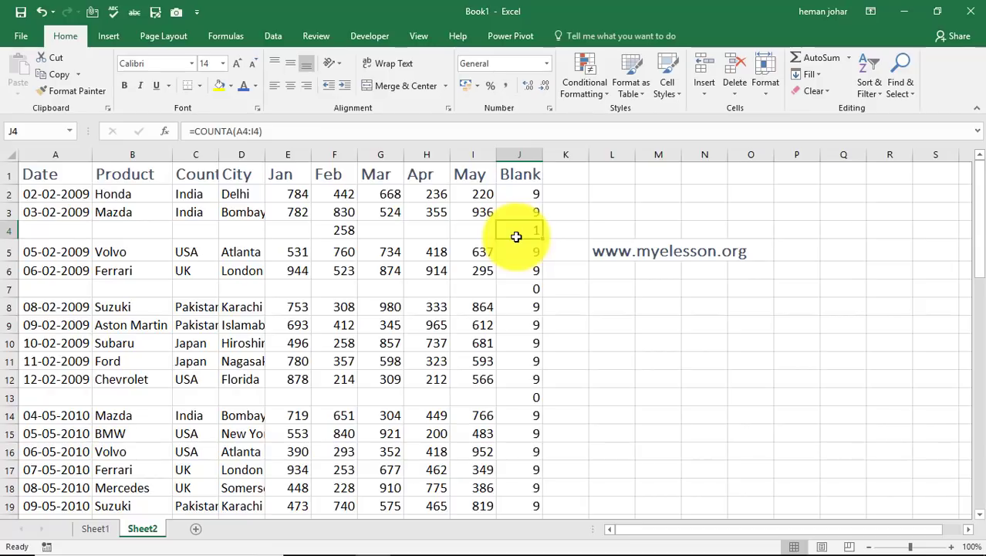
click(337, 235)
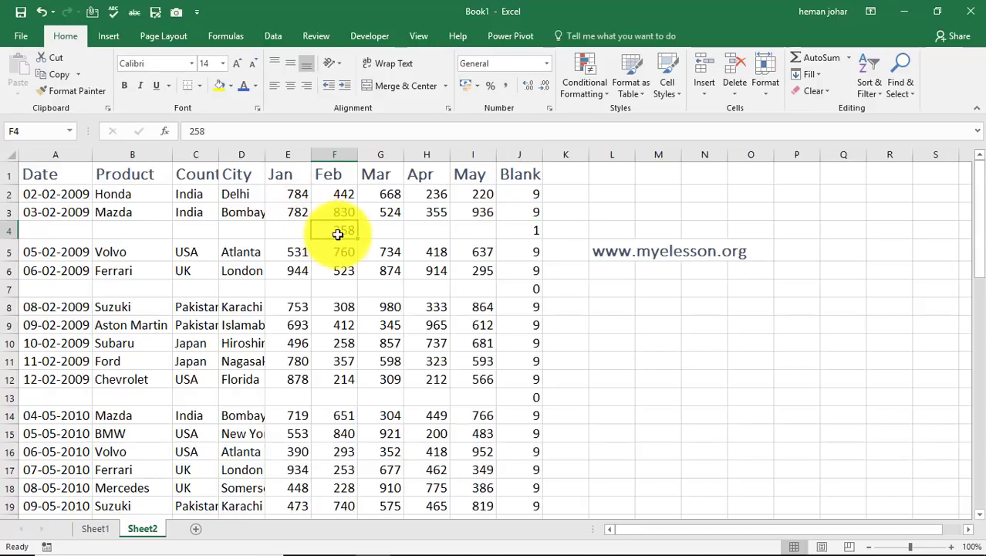
click(534, 226)
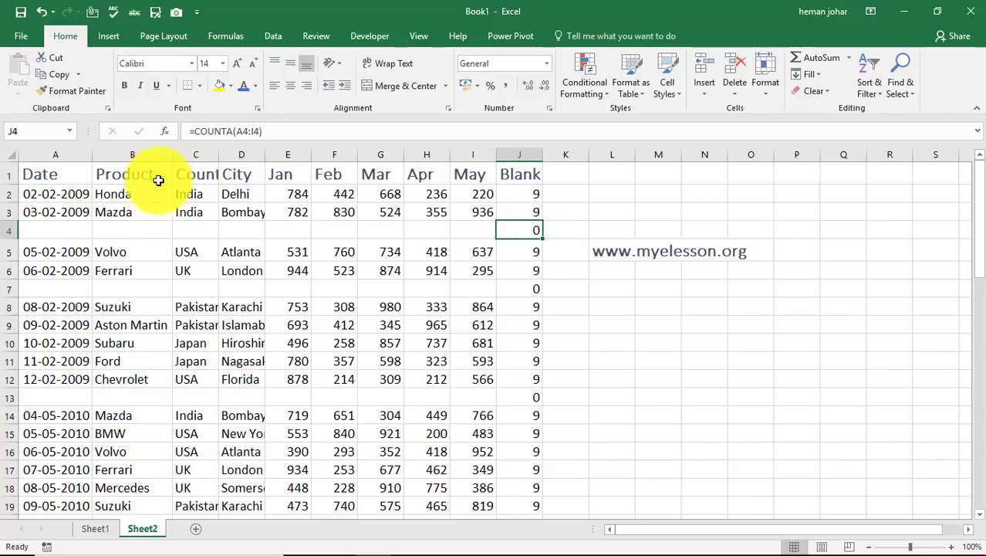
Add filters to the header row A1:J1, from Date to Blank
click(74, 171)
key(shift+Right)
key(shift+Right)
key(shift+Right)
key(shift+Right)
key(shift+Right)
key(shift+Right)
key(shift+Right)
key(shift+Right)
key(shift+Right)
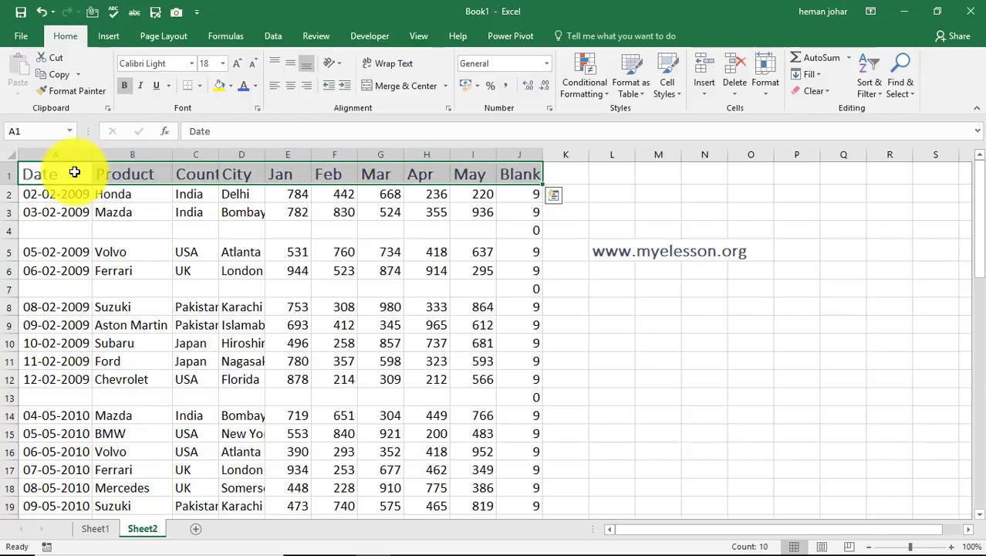
click(870, 91)
click(902, 164)
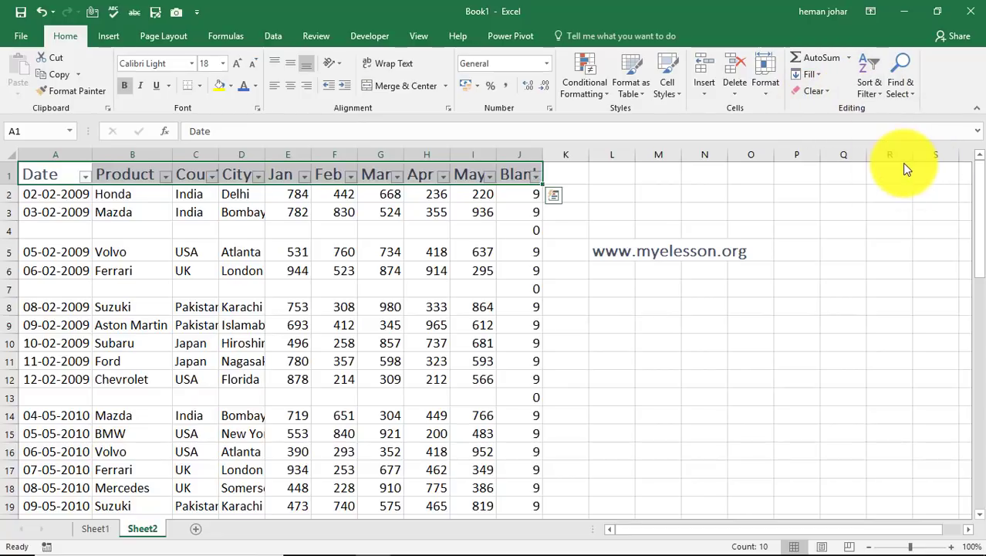
click(624, 206)
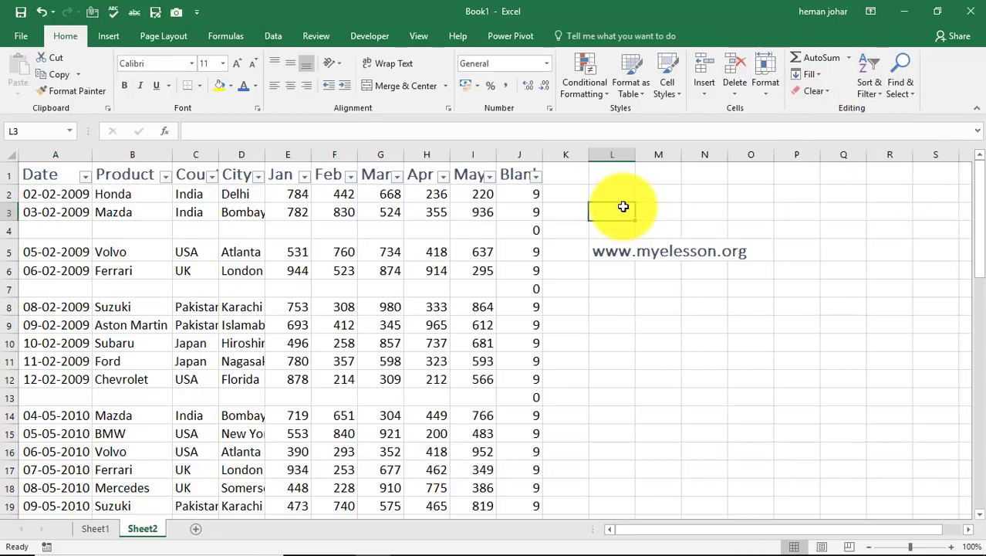
Filter the Blank column to show only the rows with the value 0
click(536, 177)
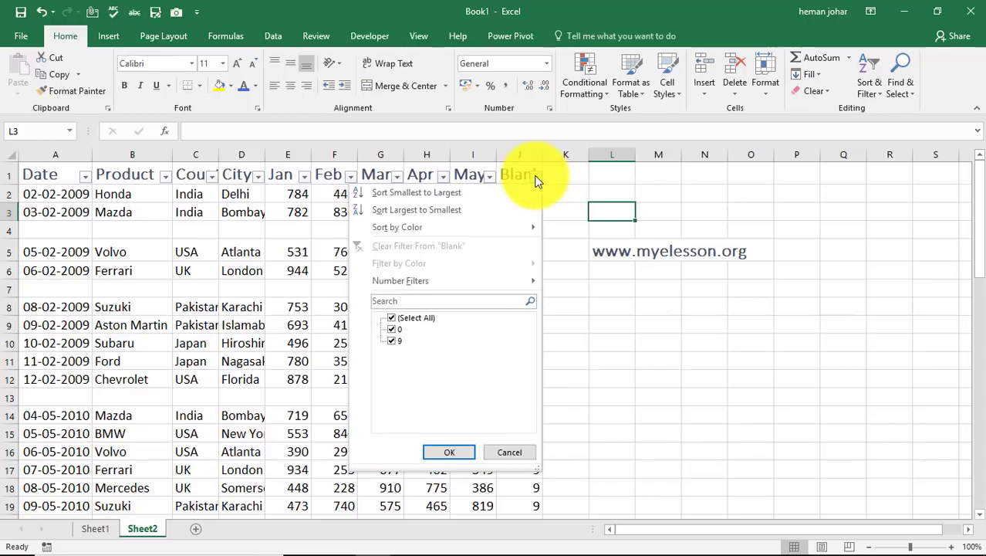
click(393, 317)
click(393, 329)
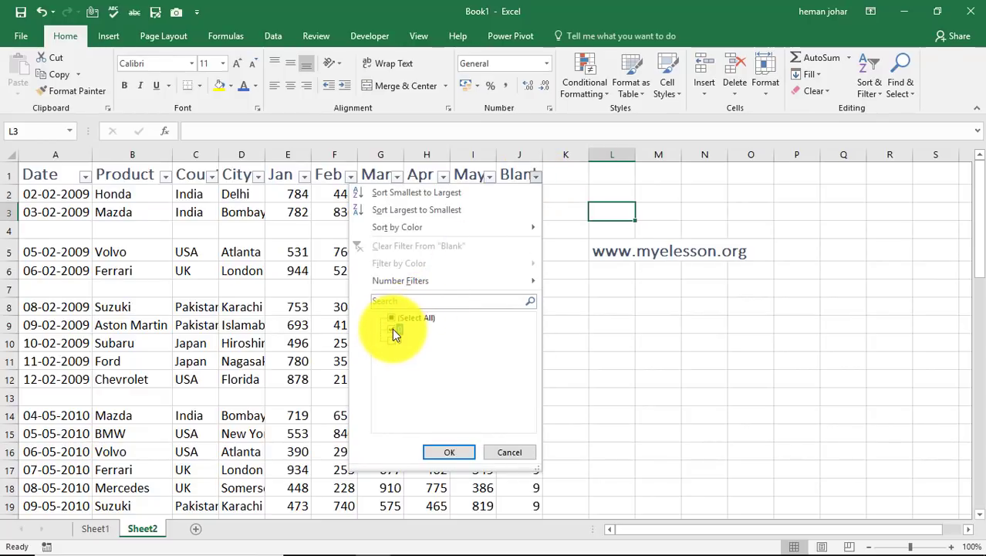
click(446, 452)
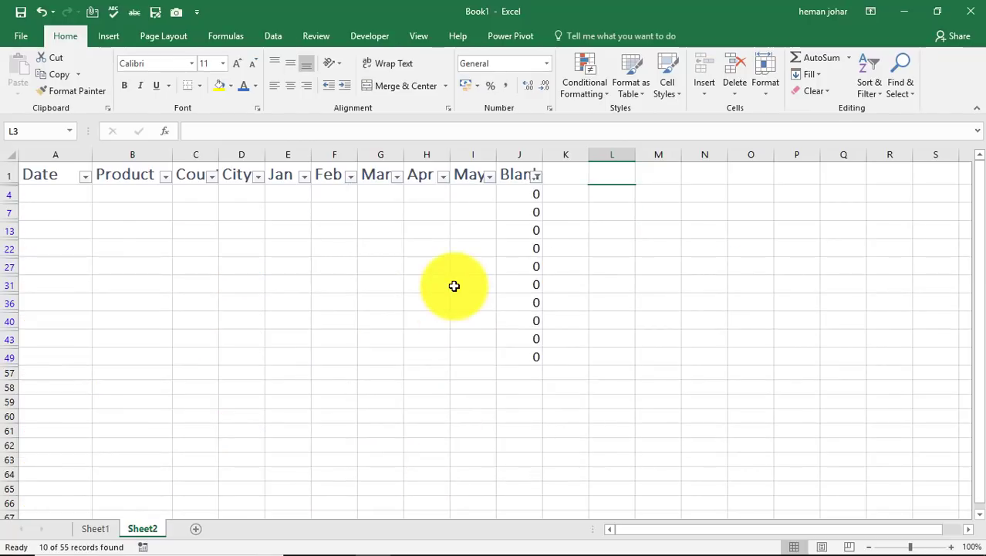
key(Left)
key(Left)
key(Down)
key(Down)
key(Left)
key(Left)
key(Left)
key(Left)
key(Left)
key(Left)
key(Left)
key(Left)
key(Left)
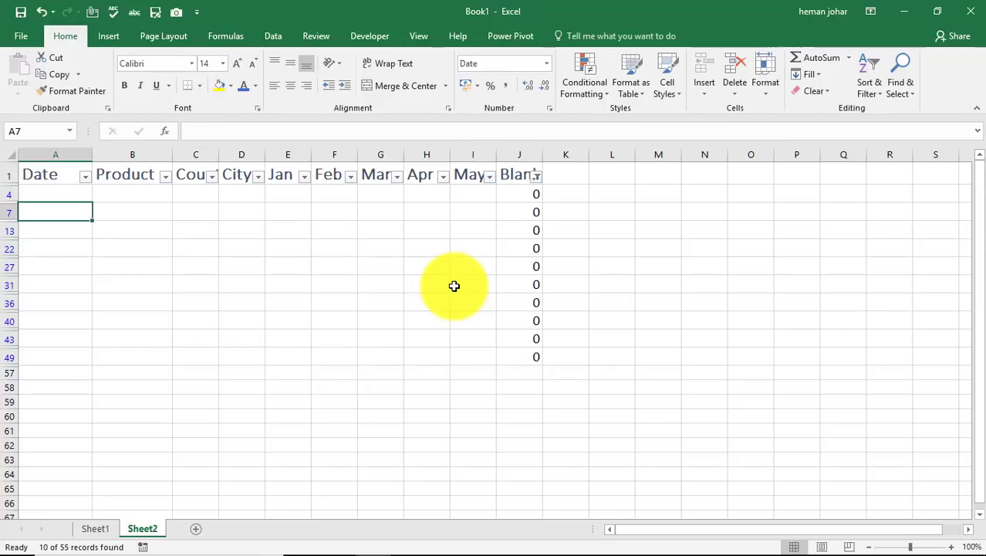
key(Up)
key(shift+space)
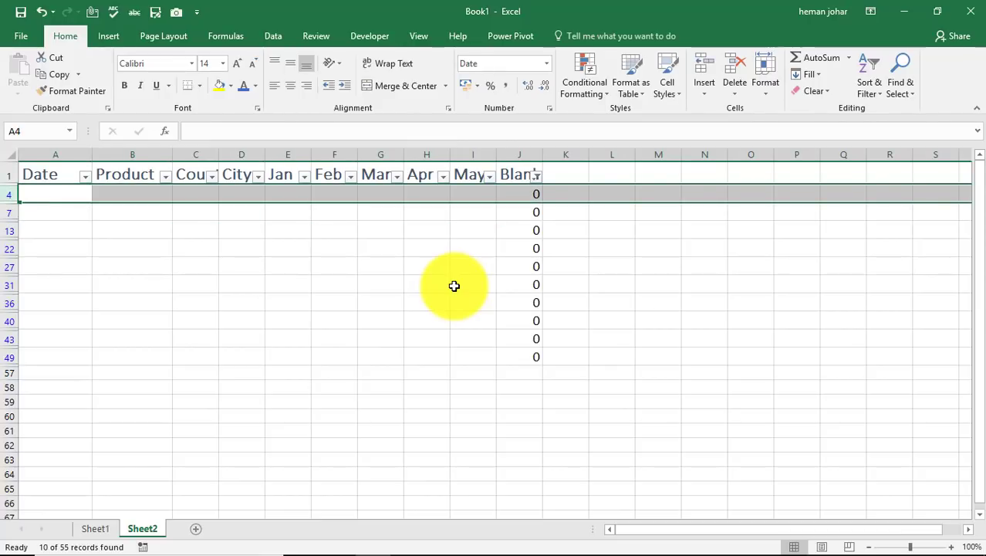
key(Right)
key(Left)
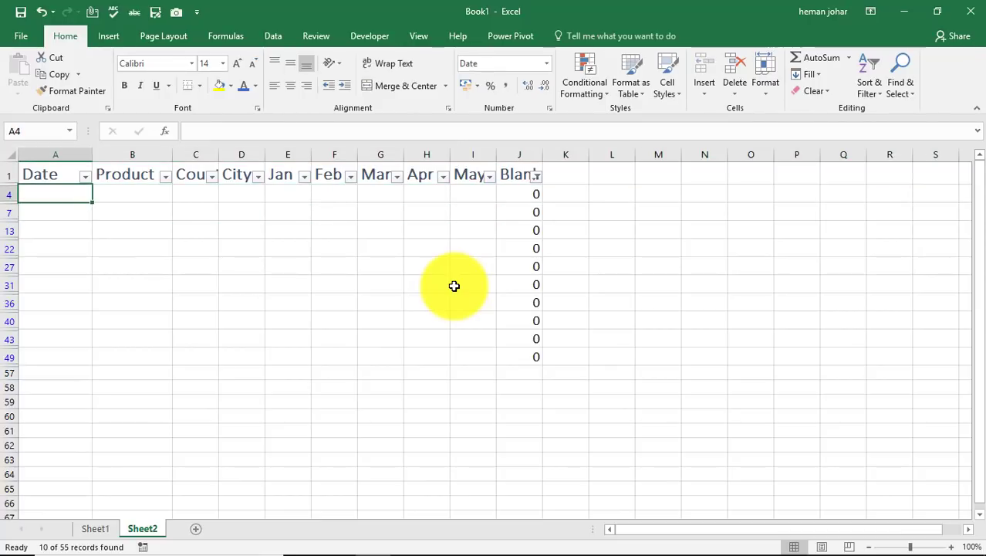
key(shift+space)
key(Down)
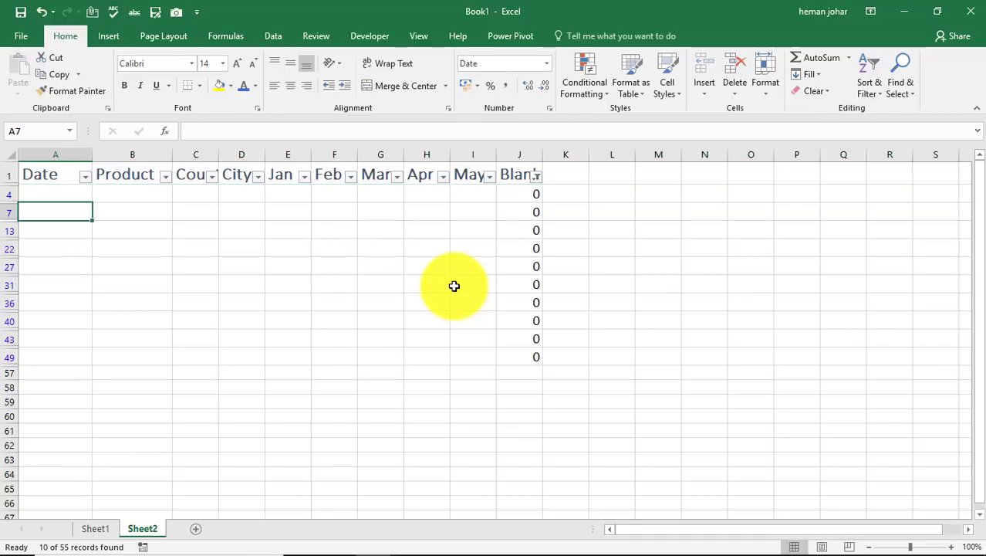
key(Up)
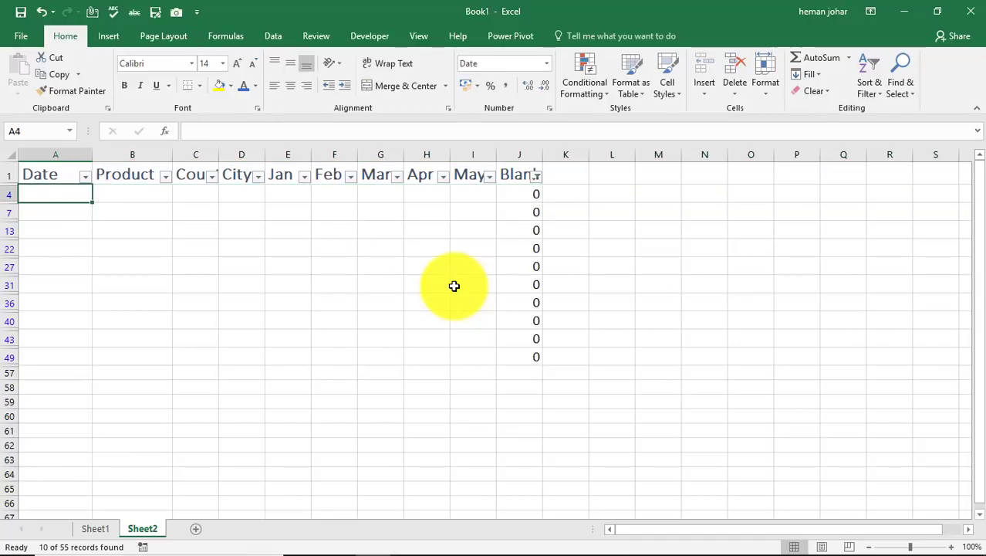
Delete all the filtered blank rows, from row 4 down to row 49
click(8, 196)
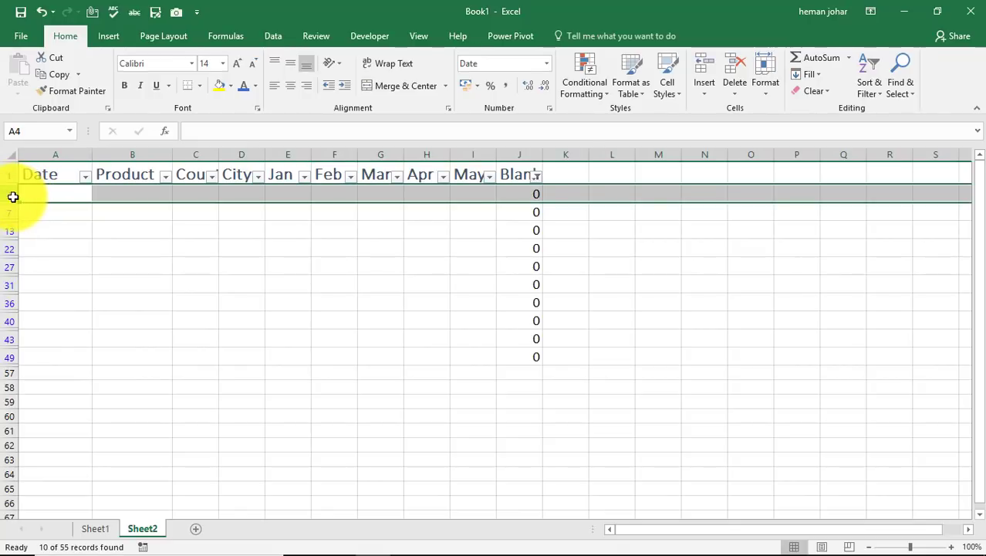
key(shift+Down)
key(shift+Down)
key(shift+Down)
key(shift+Down)
key(shift+Down)
key(shift+Down)
key(shift+Down)
key(shift+Down)
key(shift+Down)
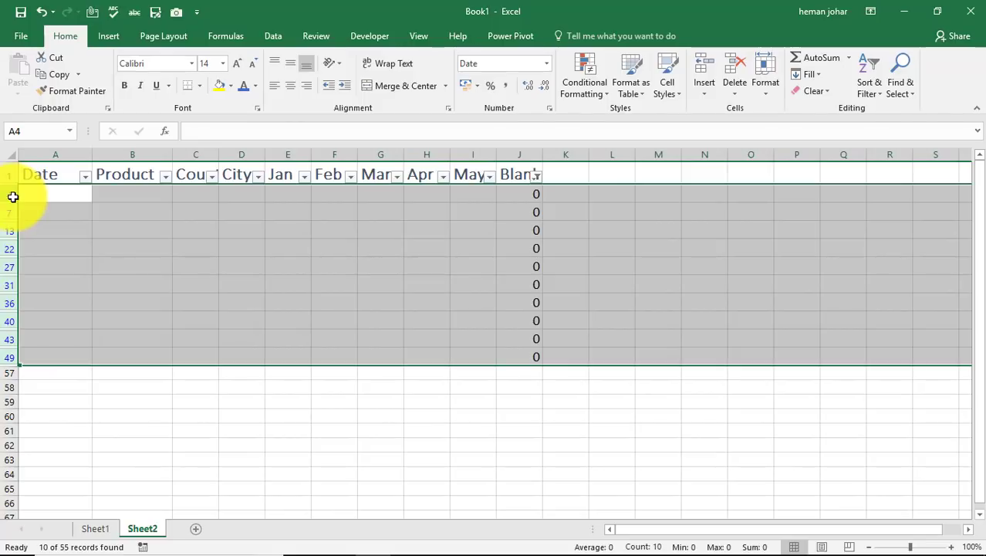
right_click(113, 219)
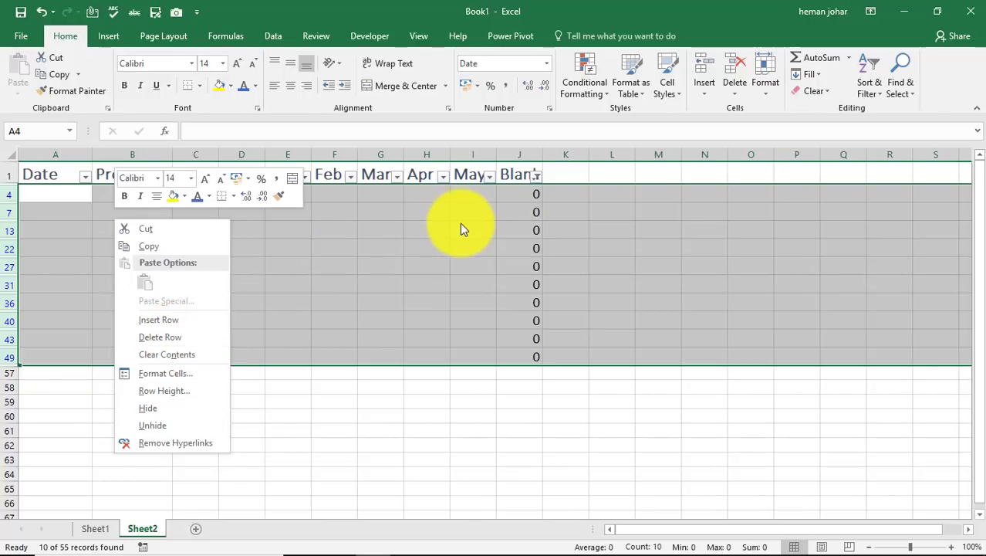
key(Escape)
key(ctrl+minus)
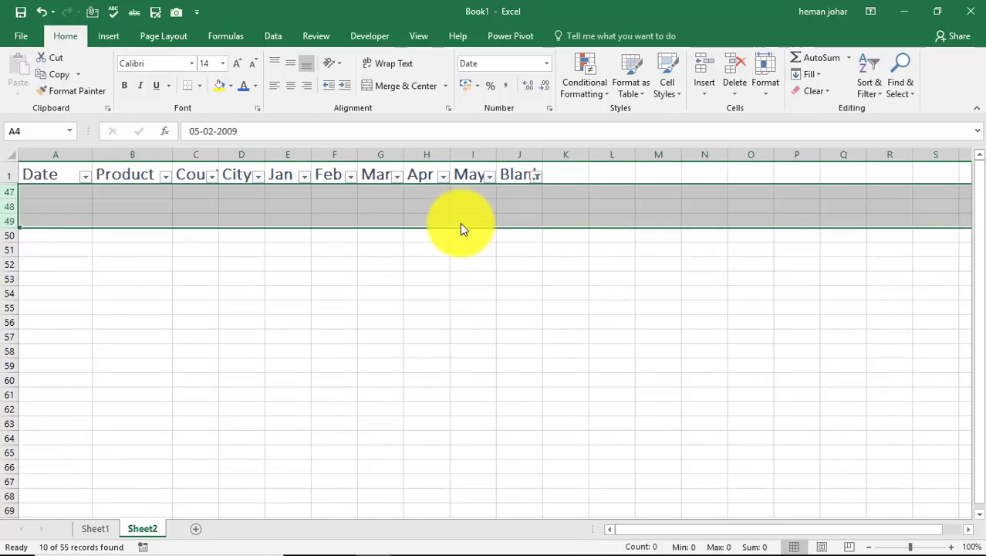
Show all remaining records again by selecting every value in the Blank column's filter
click(538, 177)
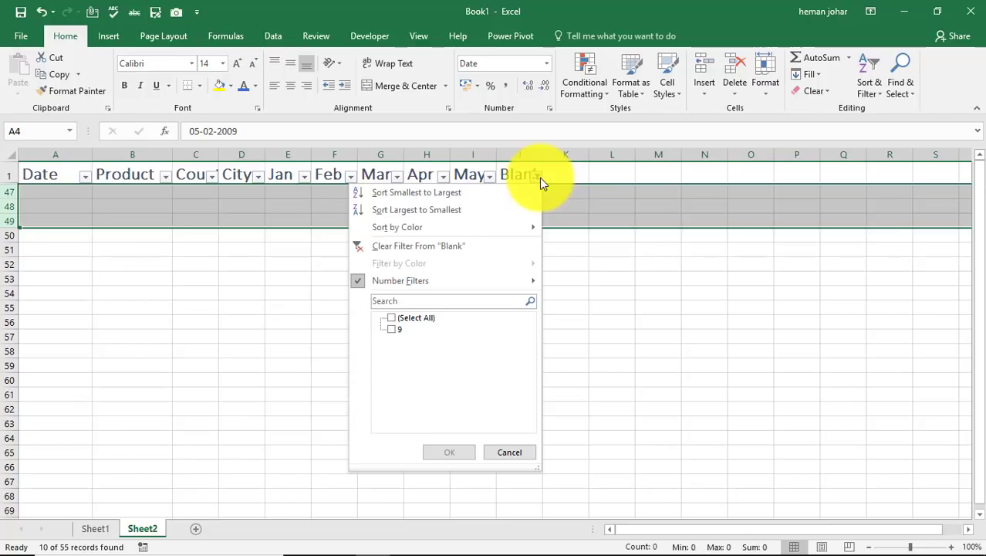
click(409, 317)
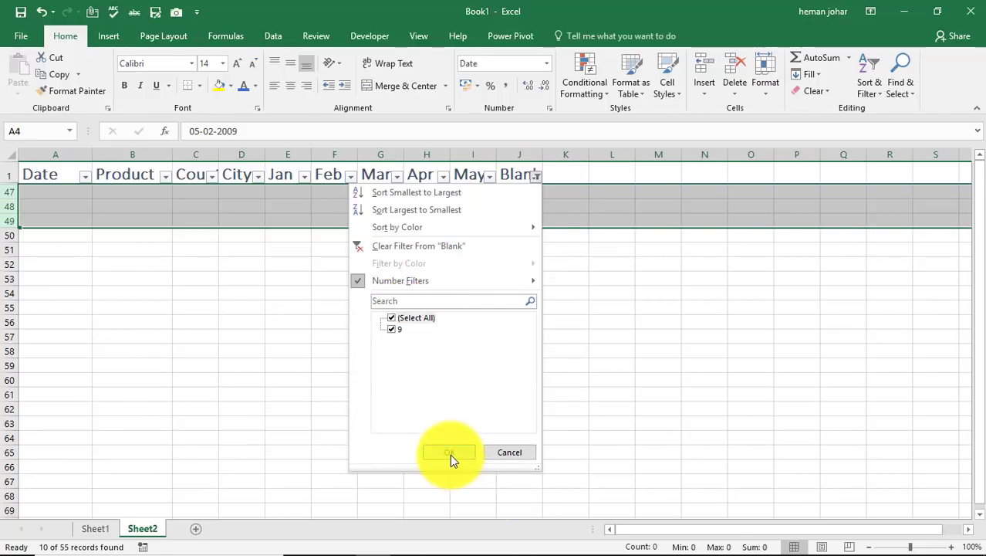
click(450, 454)
Look through the list along the Blank column to check for any remaining empty rows
click(529, 291)
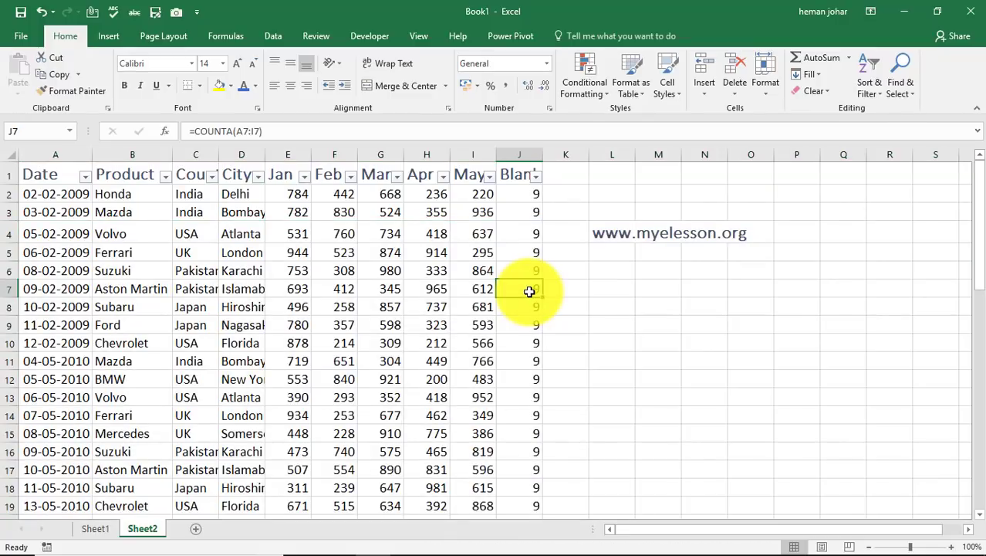
key(Down)
key(Down)
key(Down)
key(Down)
key(Down)
key(Down)
key(Down)
key(Down)
key(Down)
key(Down)
key(Down)
key(Down)
key(Down)
key(Down)
key(Down)
key(Down)
key(Down)
key(Down)
key(Down)
key(Down)
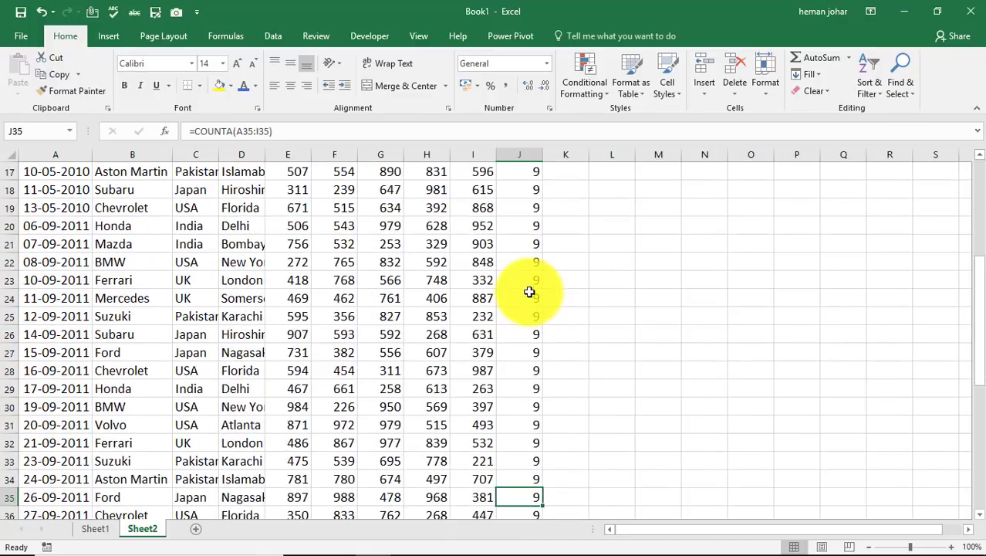
key(Up)
key(Up)
key(Up)
key(Up)
key(Up)
key(Up)
key(Up)
key(Up)
key(Up)
key(Up)
key(Up)
key(Up)
key(Up)
key(Up)
key(Up)
key(Up)
key(Up)
key(Up)
key(Up)
key(Up)
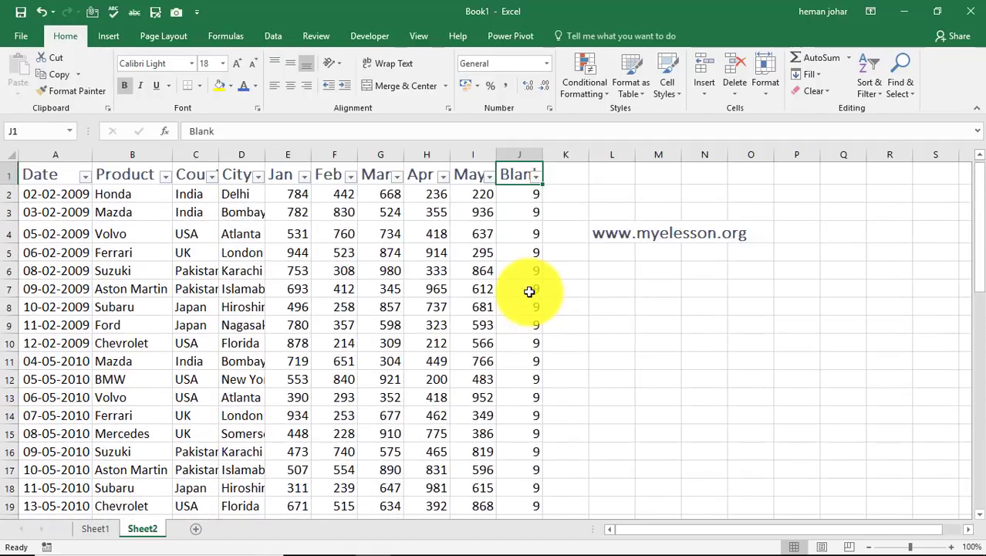